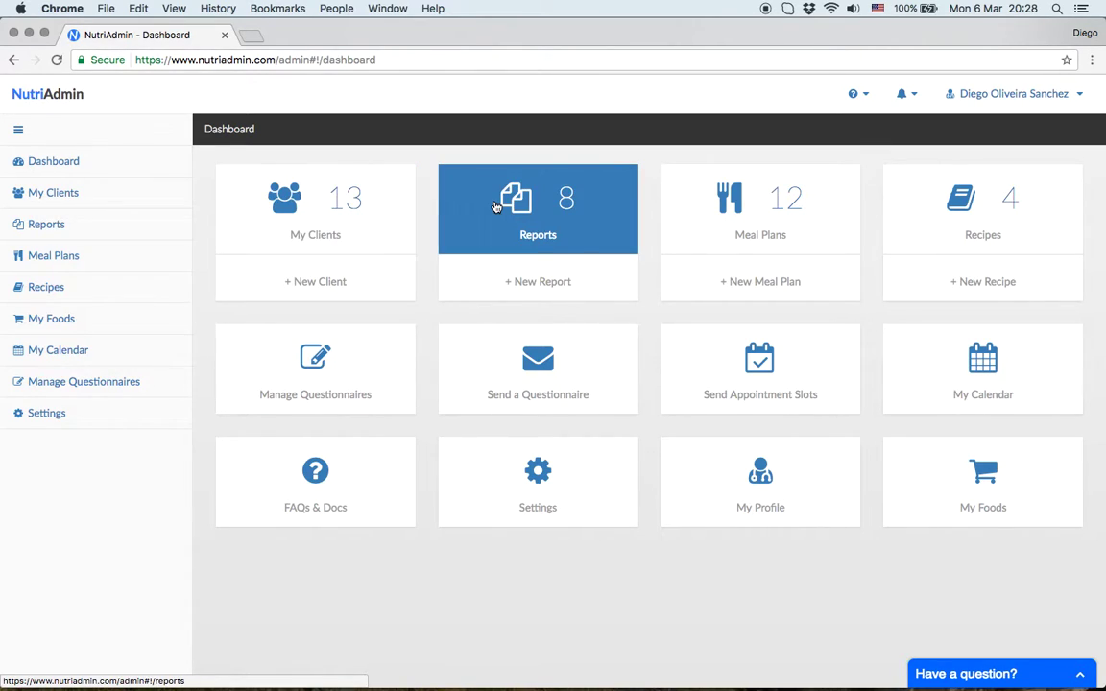
Open Example Client's record and browse the sample questionnaire answers, including Contact Details and Lifestyle
left_click(315, 210)
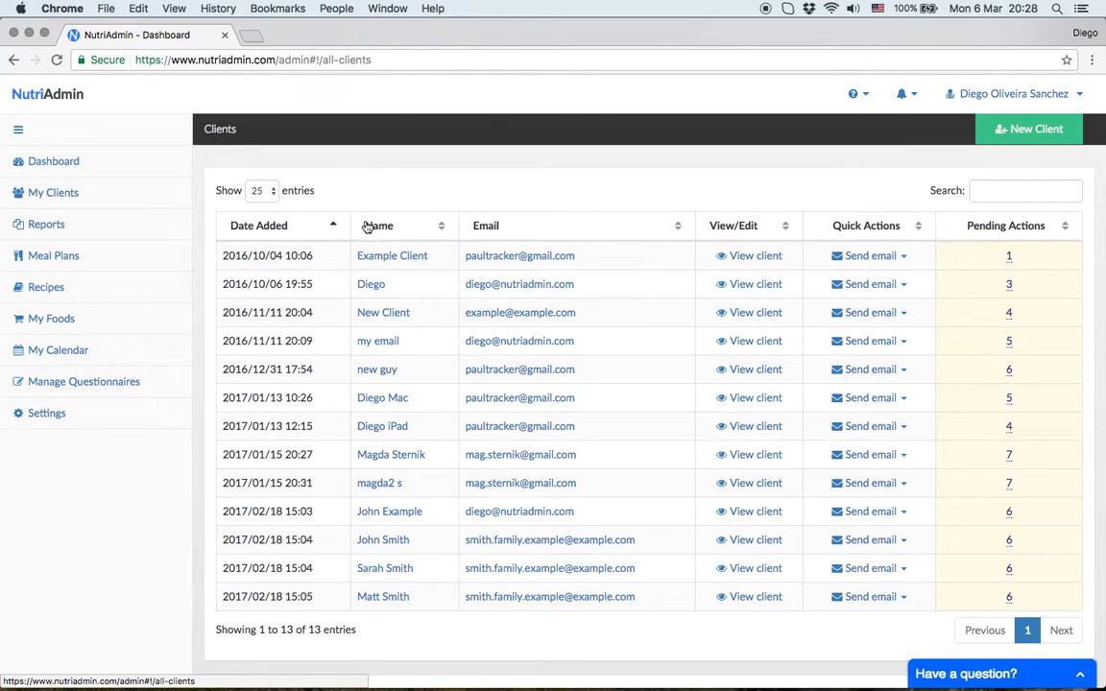
left_click(384, 256)
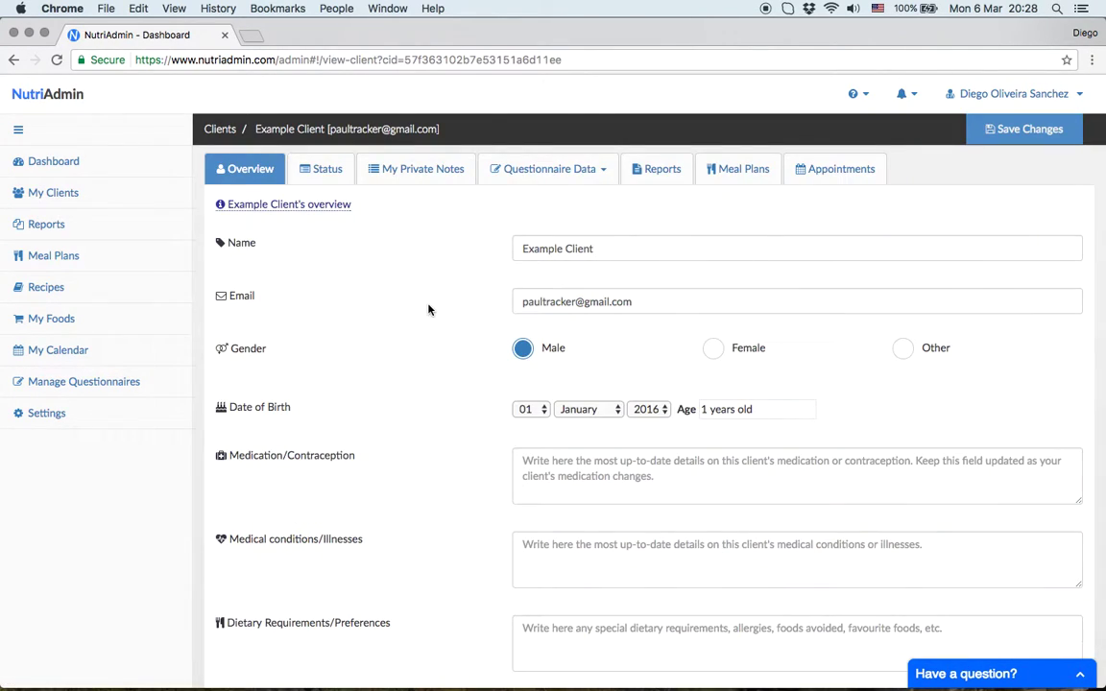
left_click(552, 169)
left_click(562, 220)
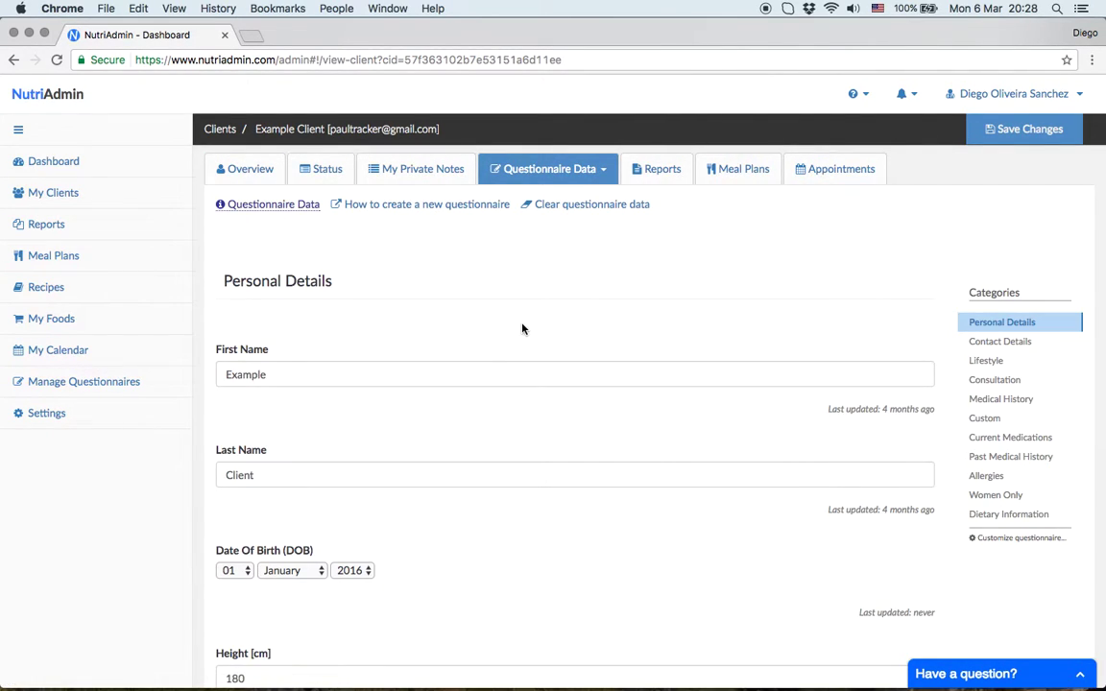
scroll(521, 257, "down", 1)
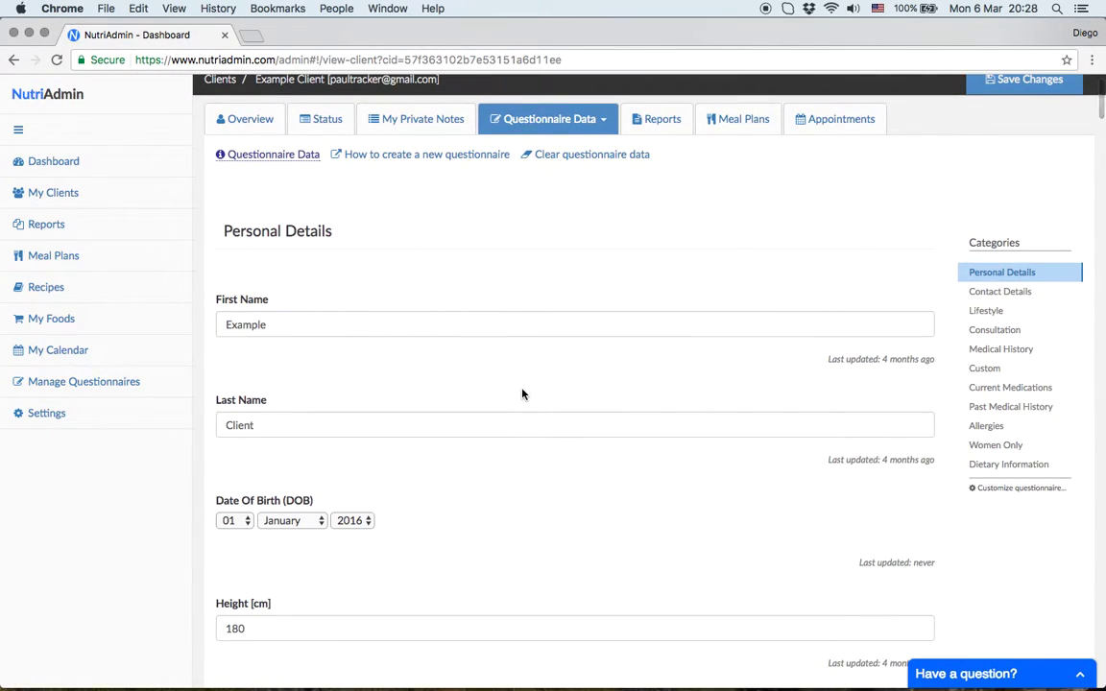
scroll(522, 393, "down", 1)
left_click(989, 279)
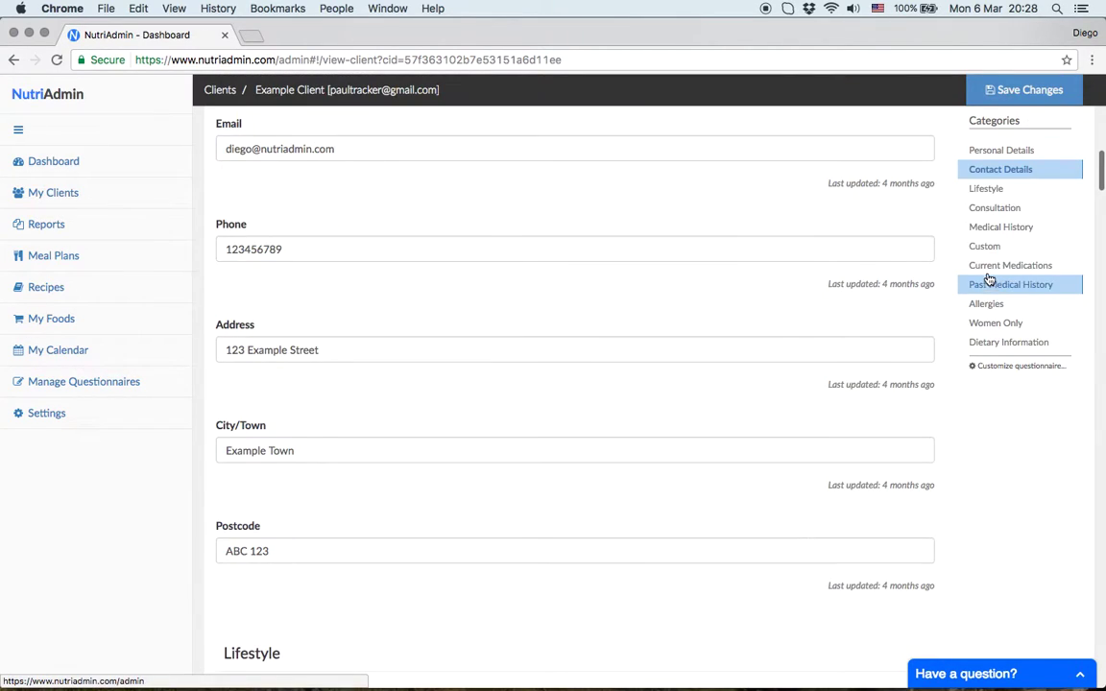
left_click(986, 188)
scroll(683, 260, "up", 10)
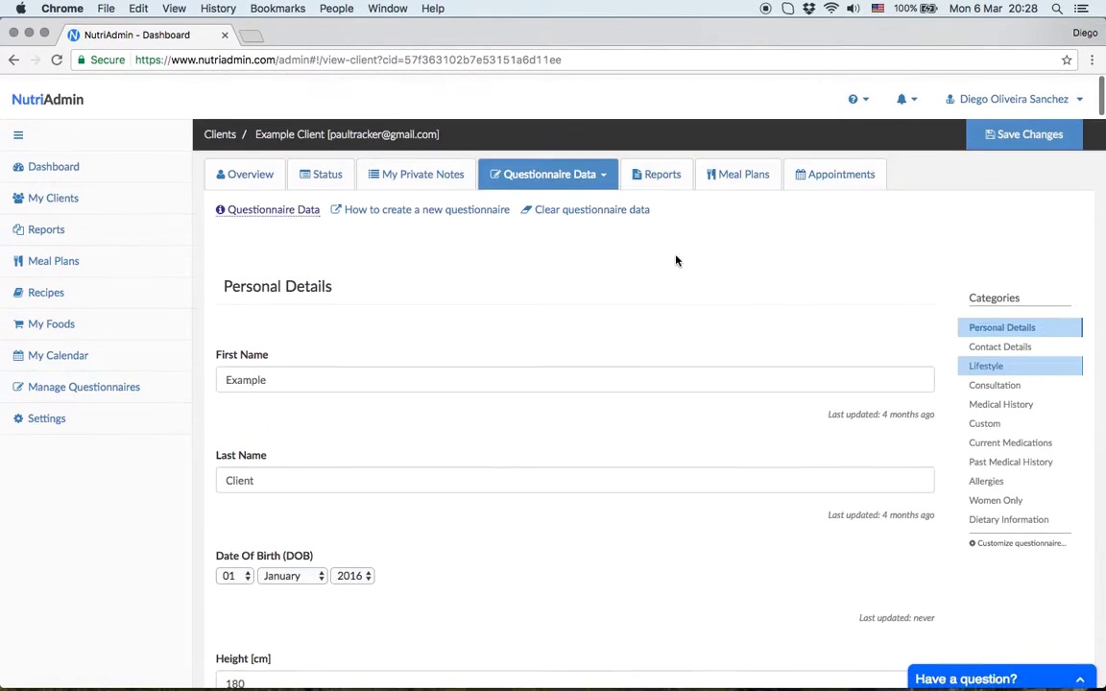
Look through the client's private notes down to the Notes for doctor section
left_click(425, 174)
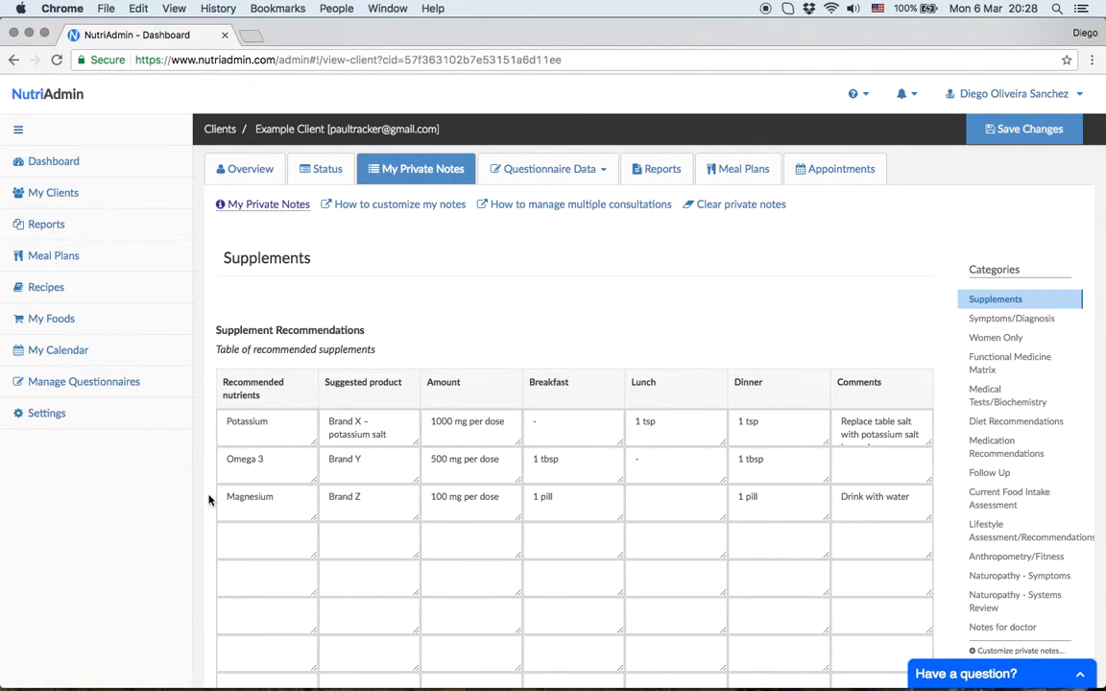
scroll(209, 500, "down", 2)
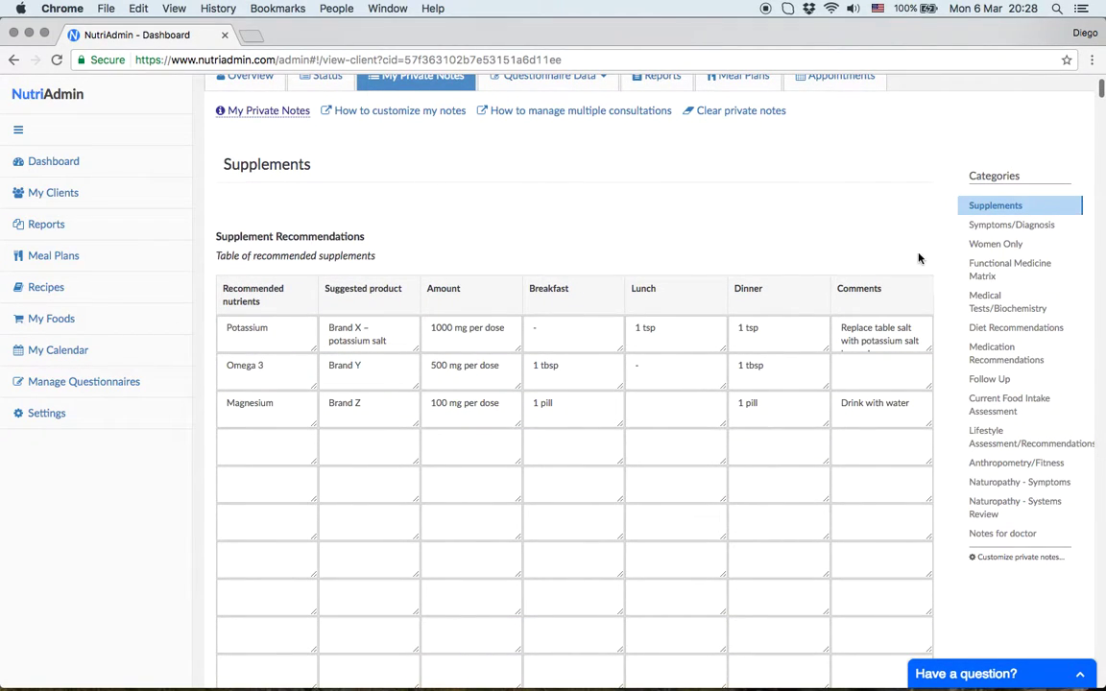
scroll(919, 257, "down", 10)
left_click(1008, 485)
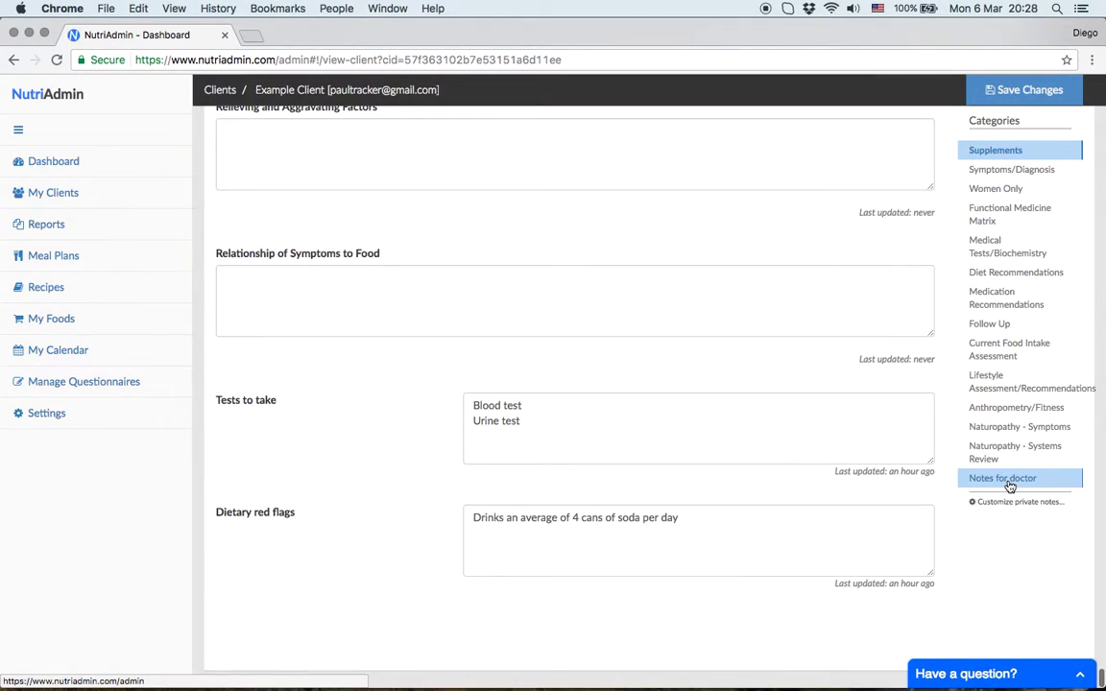
Start a new report from the Reports list with Example Client as the client
left_click(116, 222)
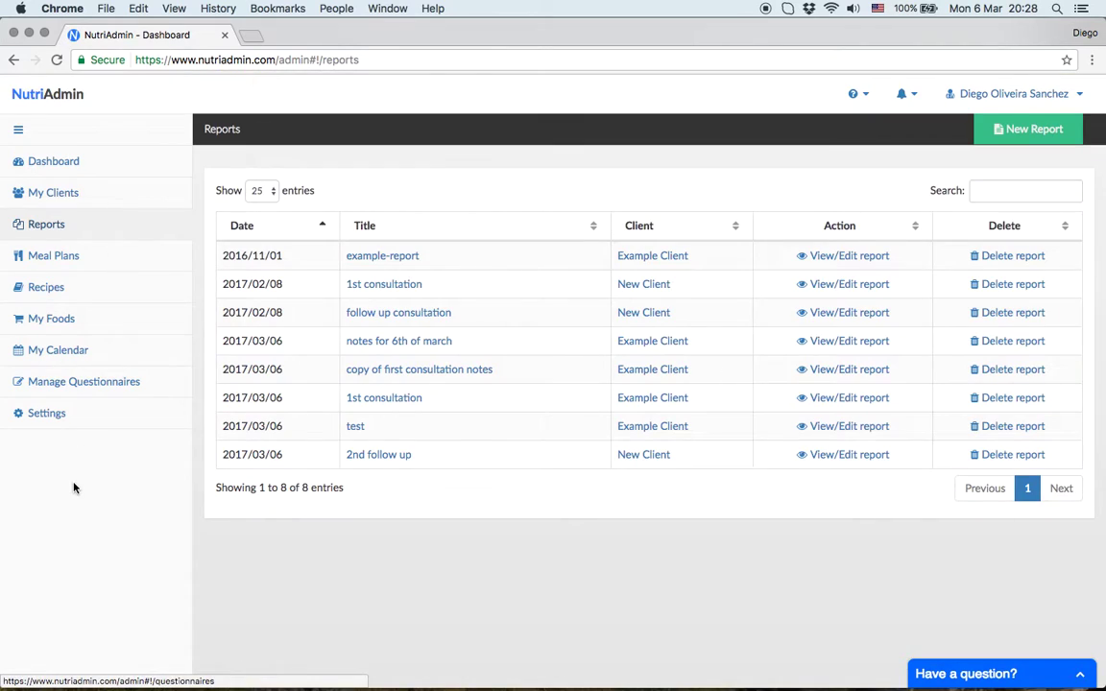
left_click(1004, 128)
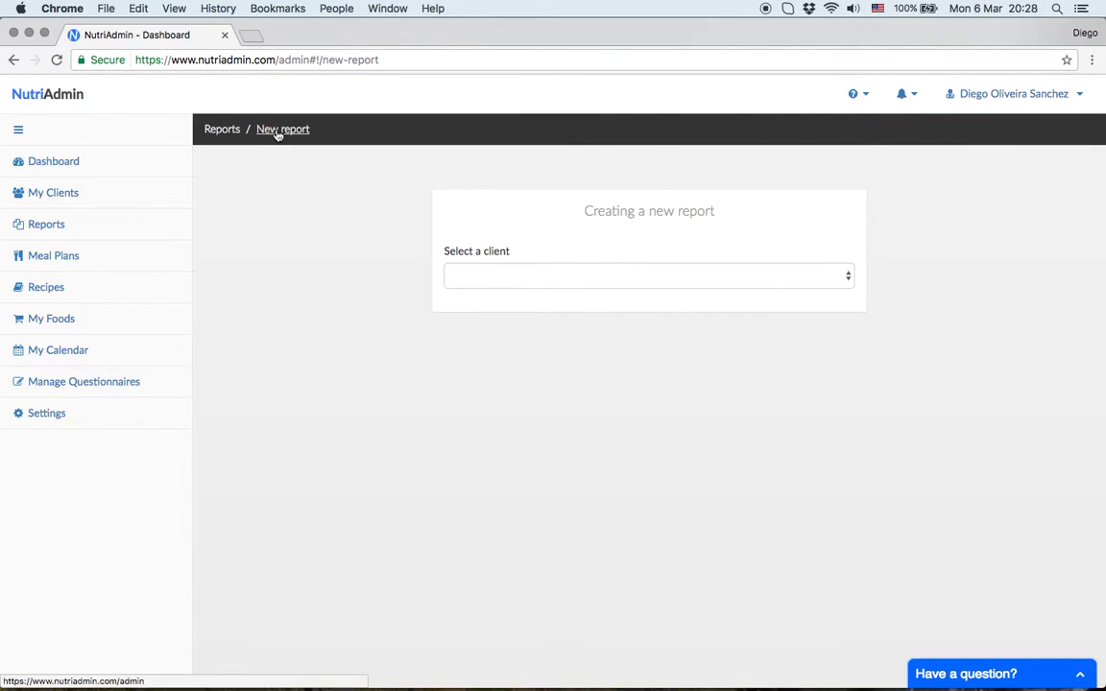
left_click(494, 277)
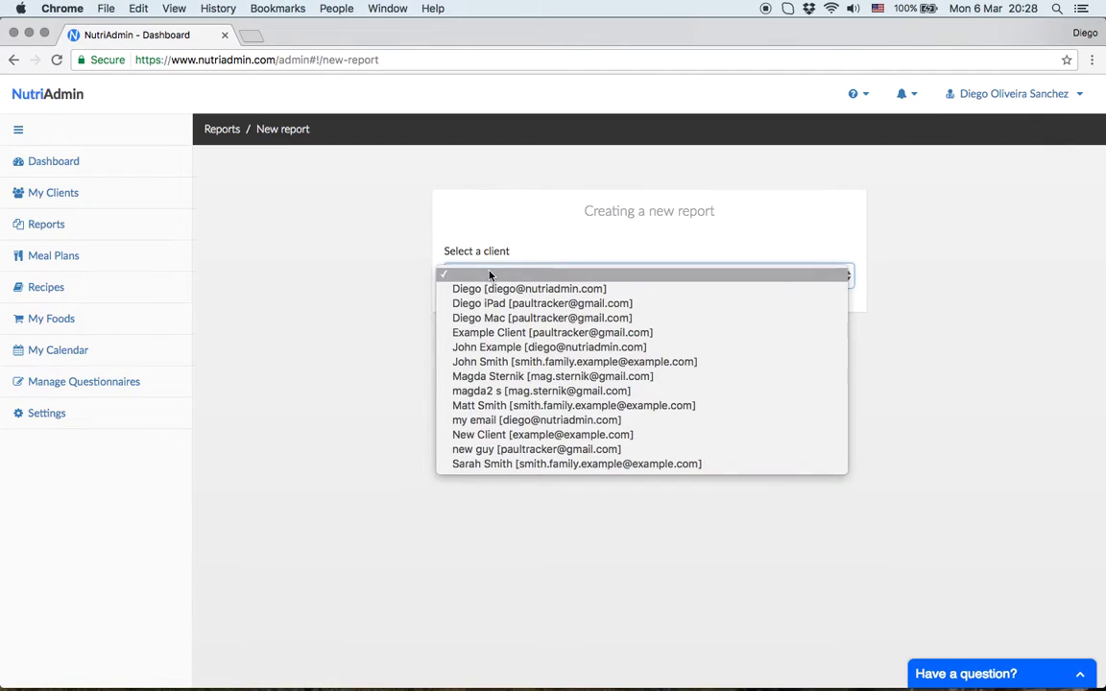
left_click(496, 332)
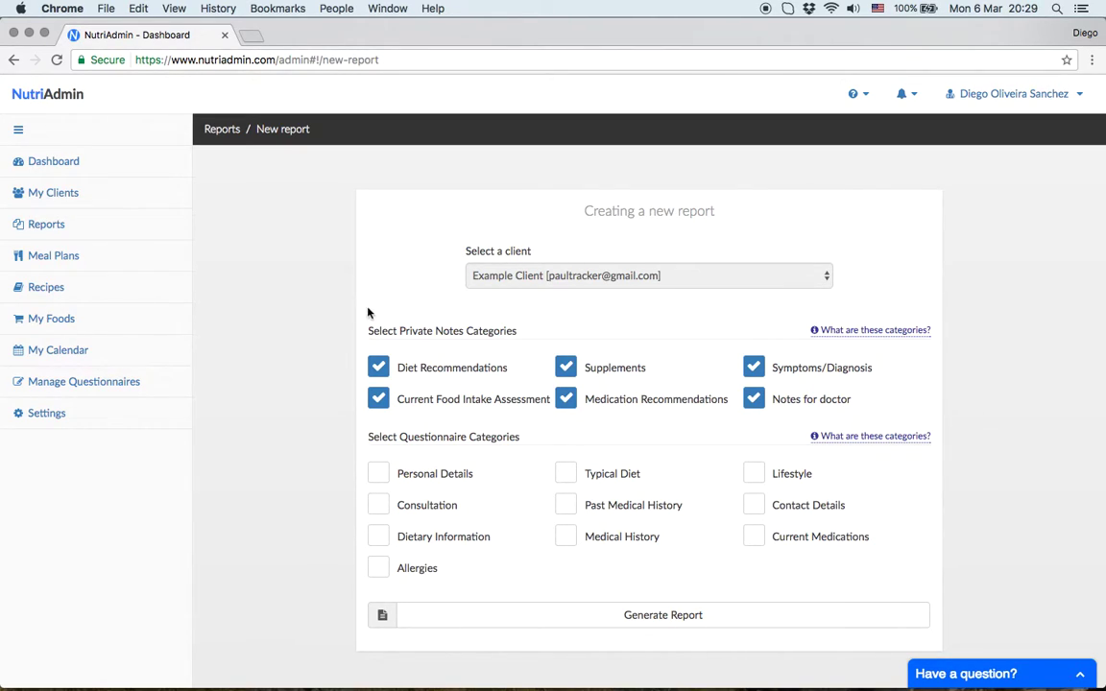
triple_click(418, 333)
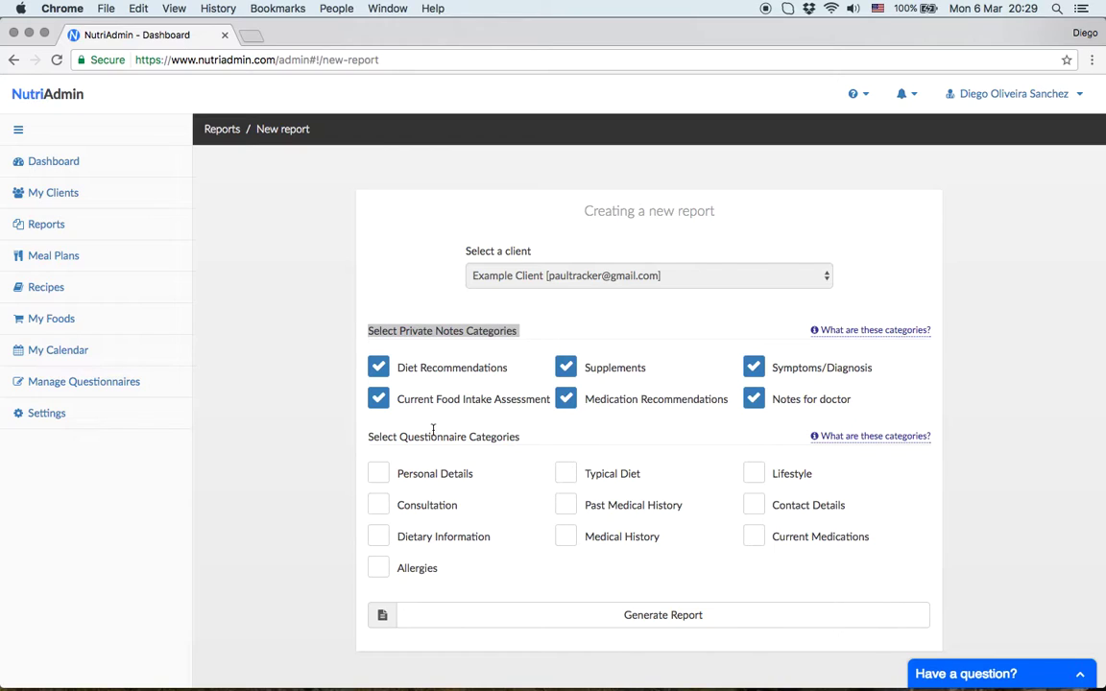
triple_click(394, 435)
left_click(315, 426)
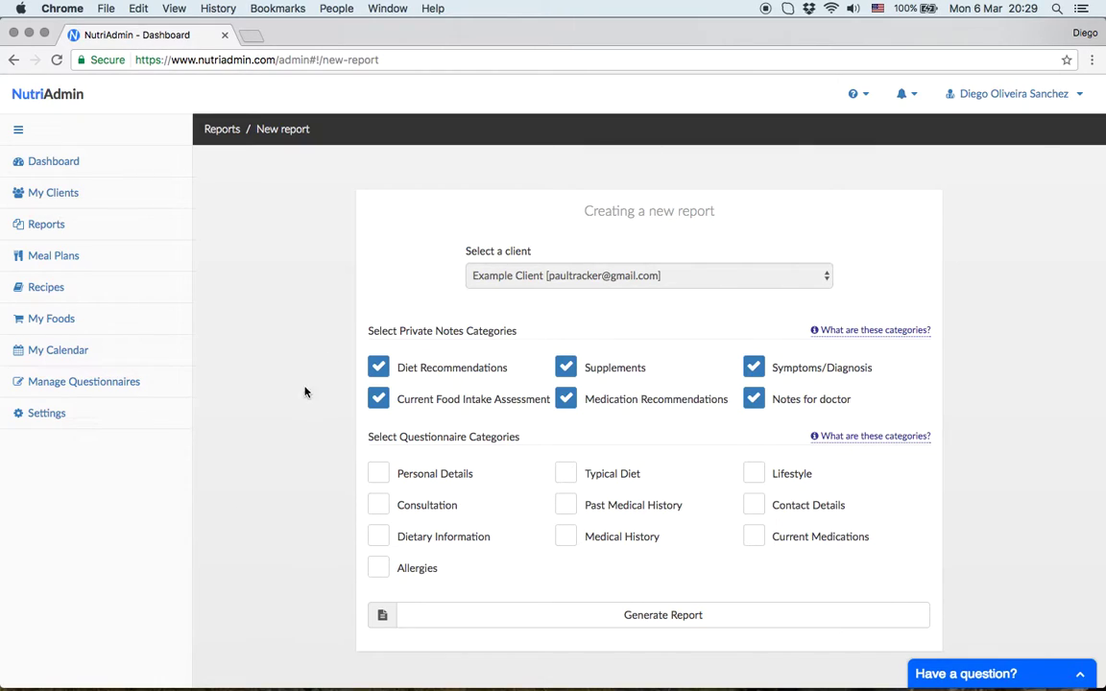
Untick Diet Recommendations, Current Food Intake Assessment, Medication Recommendations, Symptoms/Diagnosis and Notes for doctor, keeping Supplements
left_click(378, 365)
left_click(377, 396)
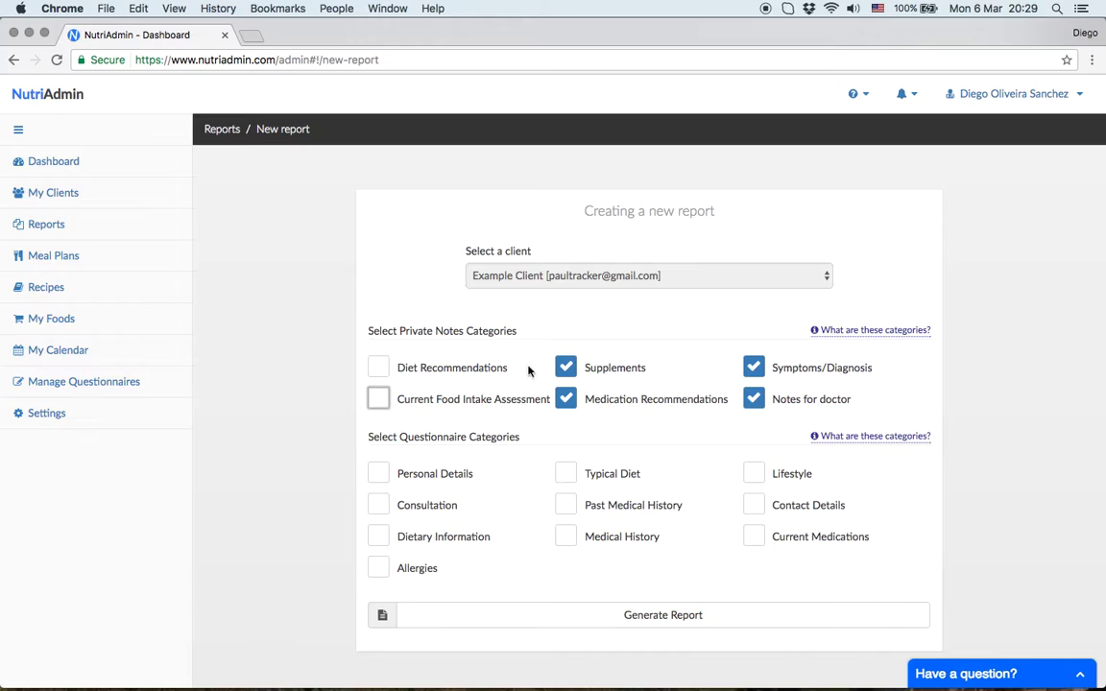
left_click(565, 398)
left_click(754, 365)
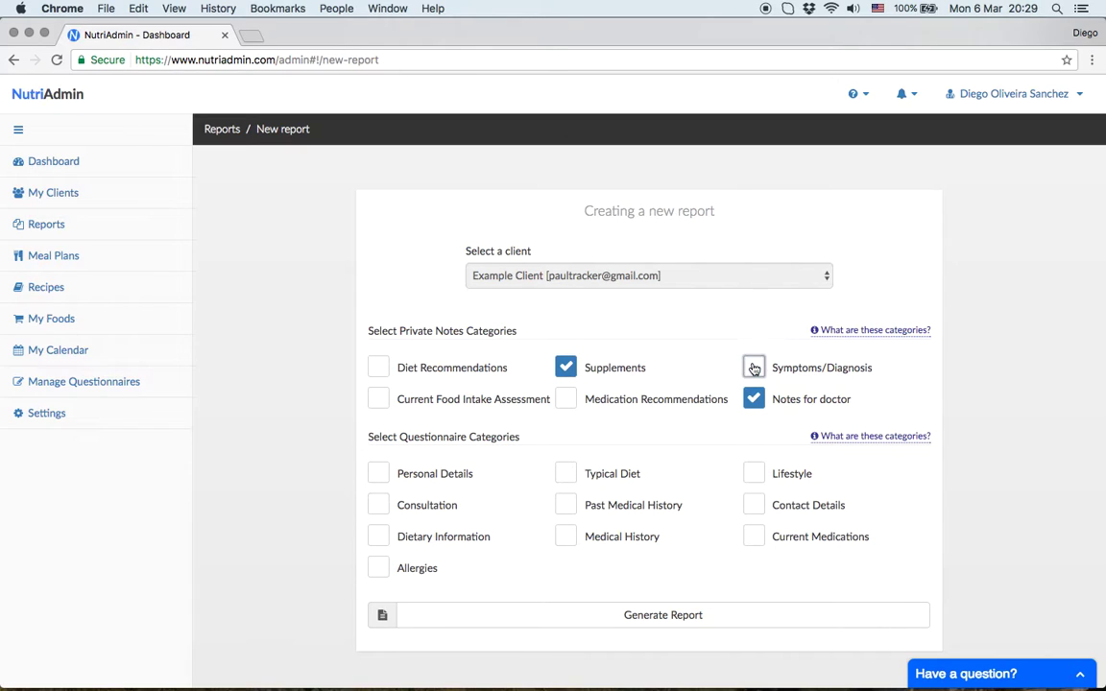
left_click(755, 400)
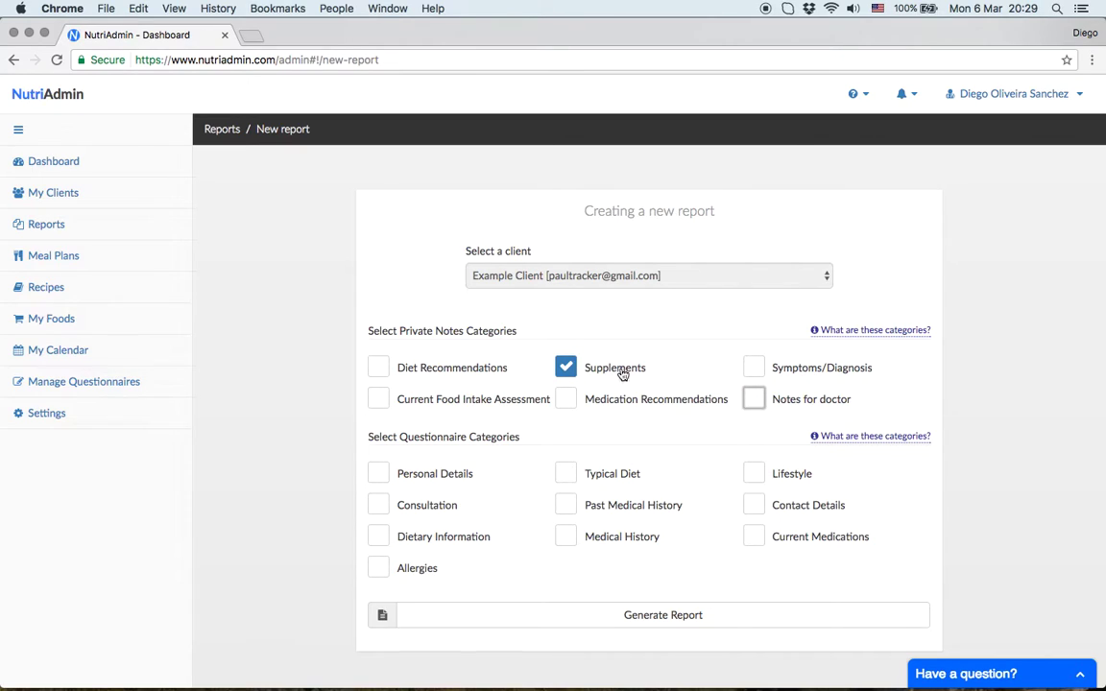
Generate the report containing only the Supplements notes
left_click(633, 619)
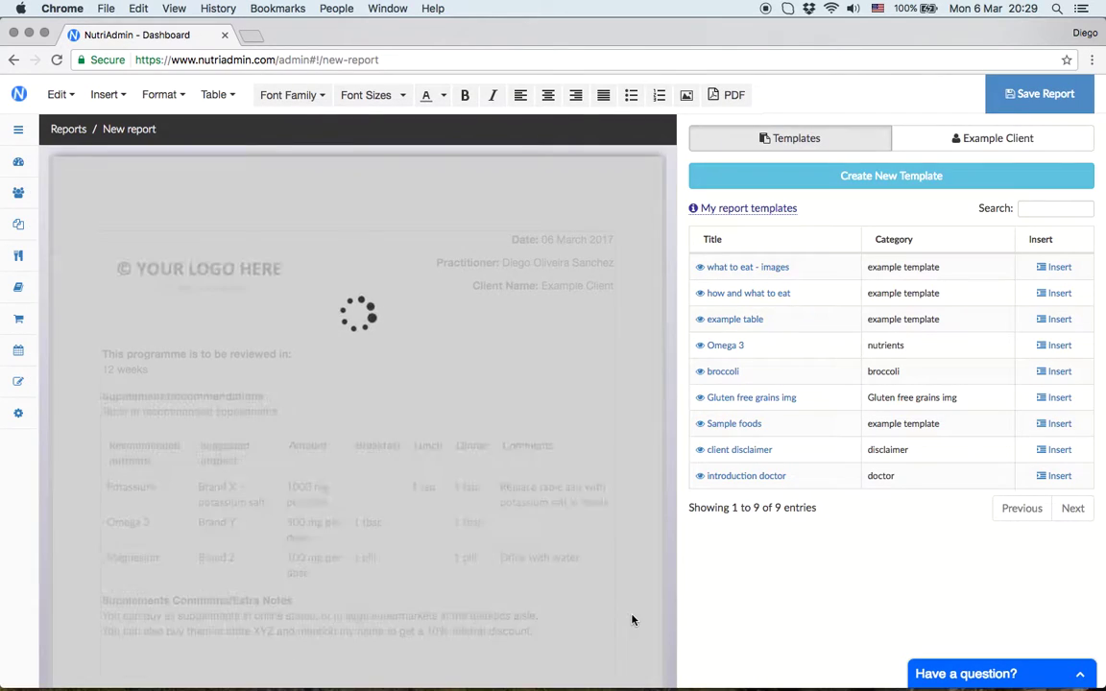
scroll(330, 389, "down", 3)
scroll(306, 564, "up", 2)
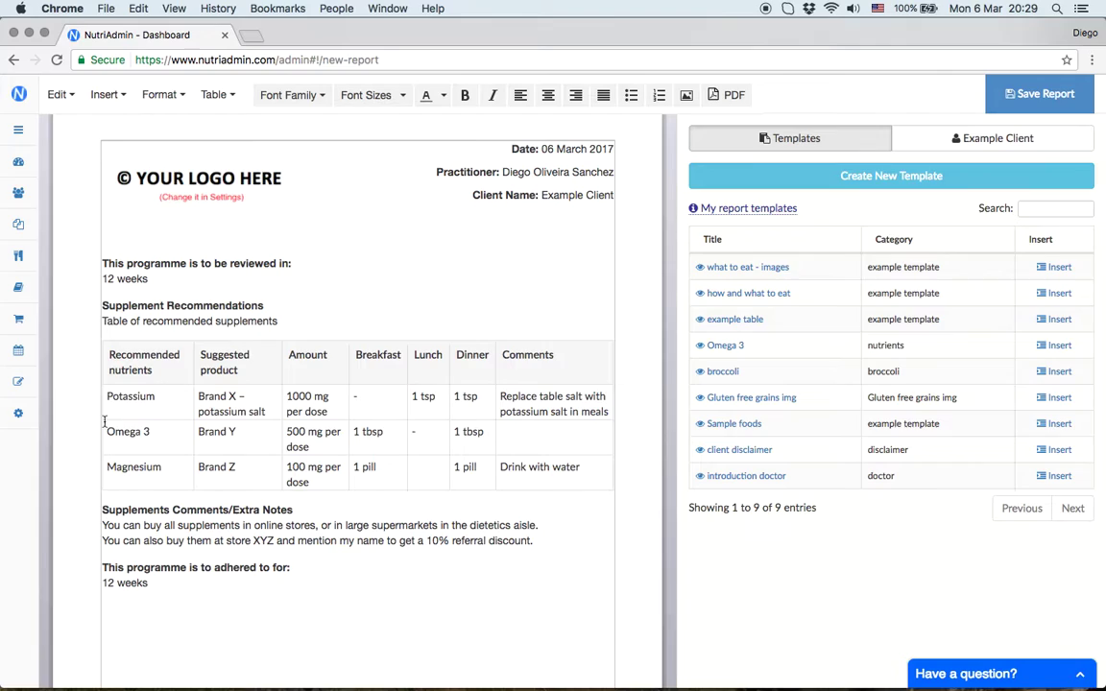
Add an empty line after '12 weeks' and begin a new report template
left_click(161, 411)
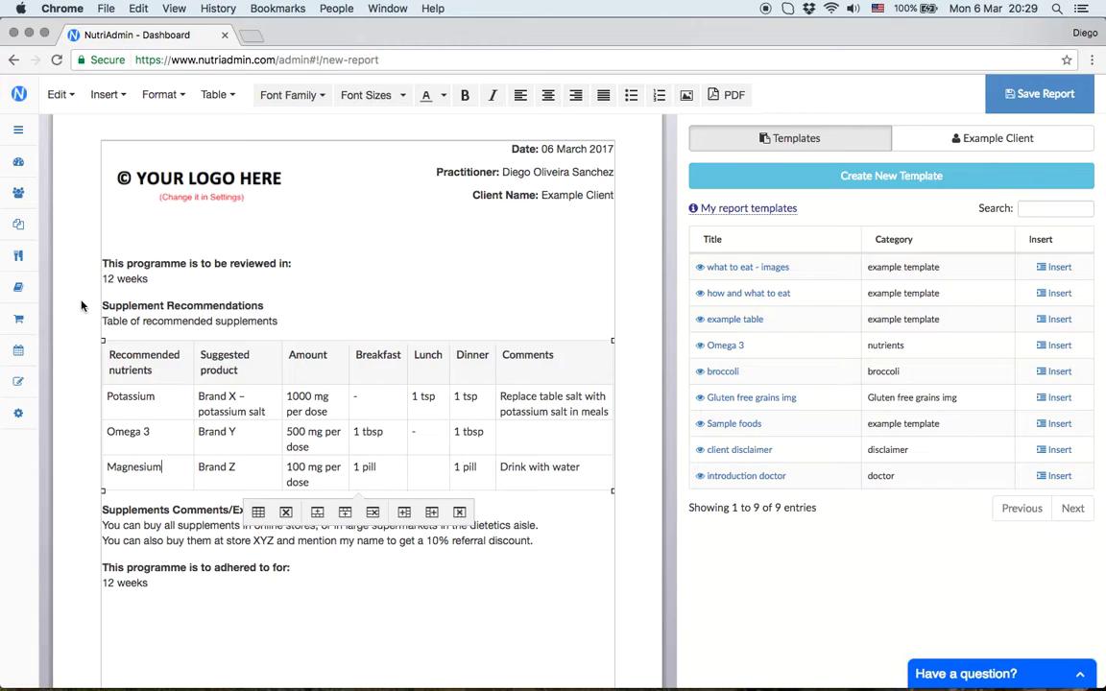
left_click(321, 274)
scroll(320, 273, "up", 2)
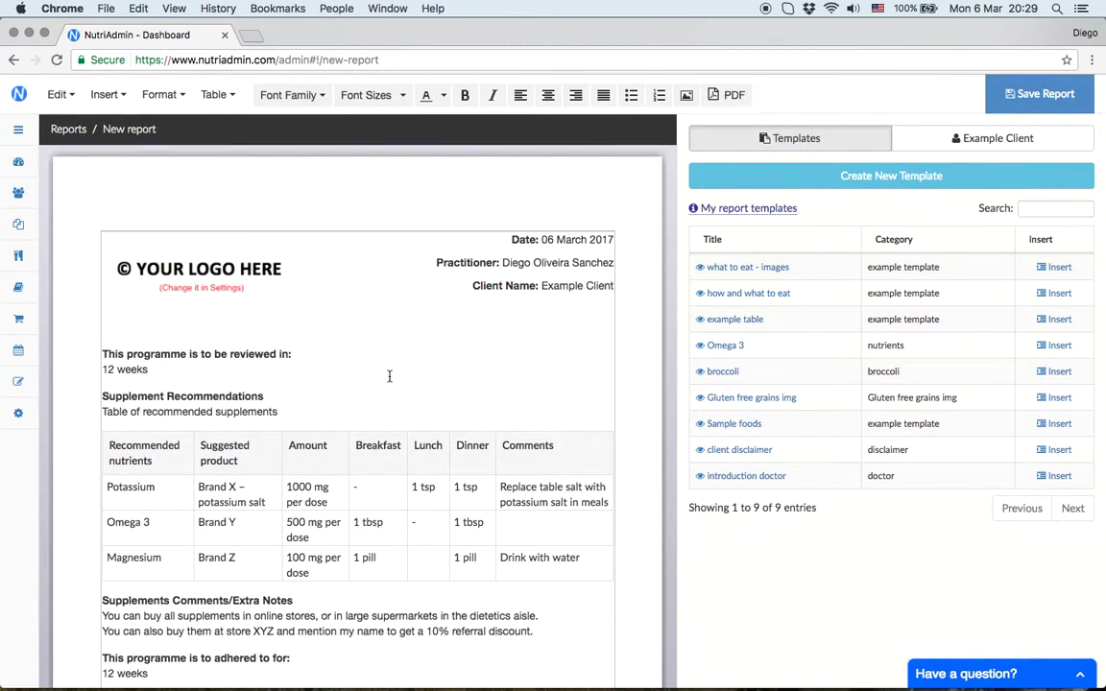
scroll(387, 377, "down", 5)
key("Return")
key("Return")
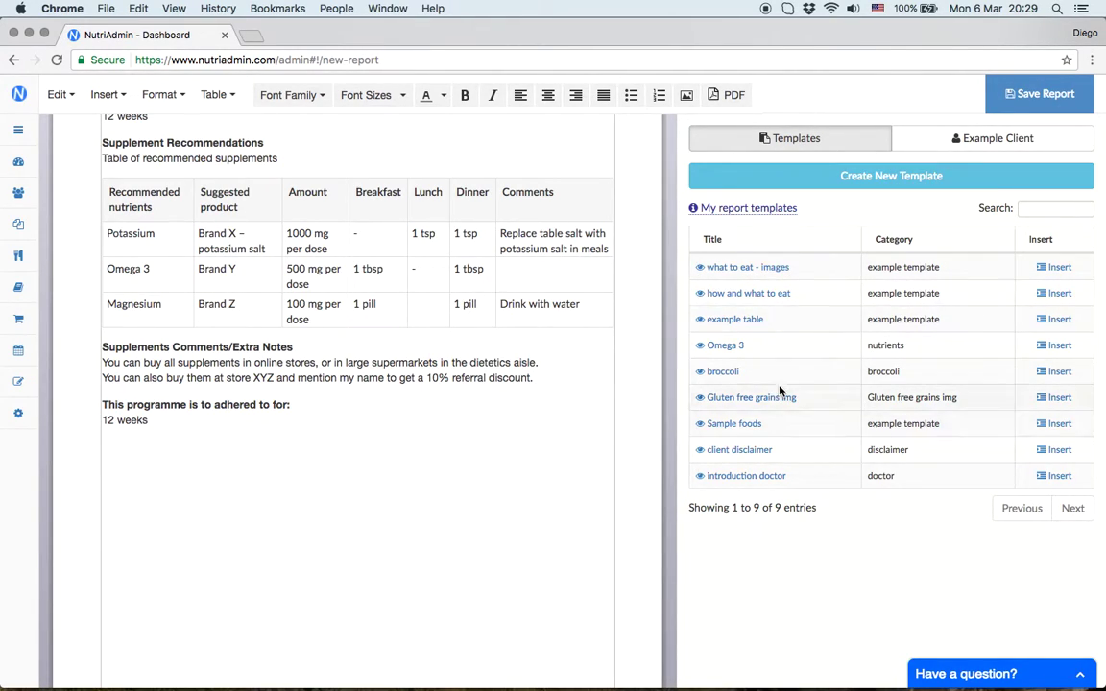
left_click(864, 177)
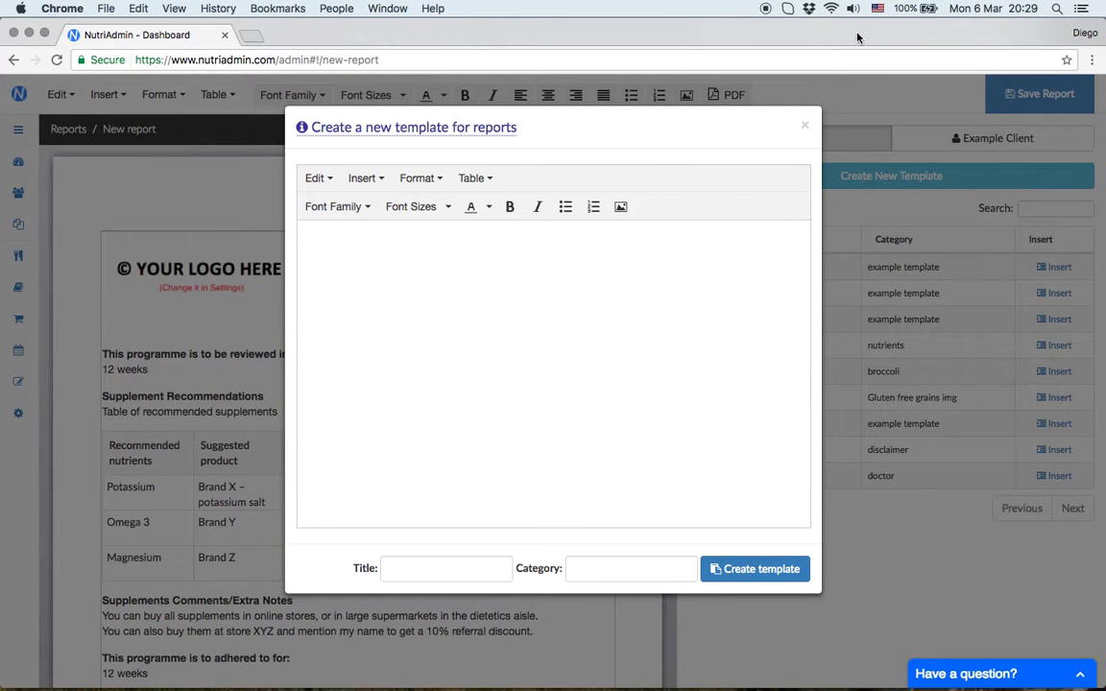
Discard the new template and insert the disclaimer template's content into the report
left_click(805, 127)
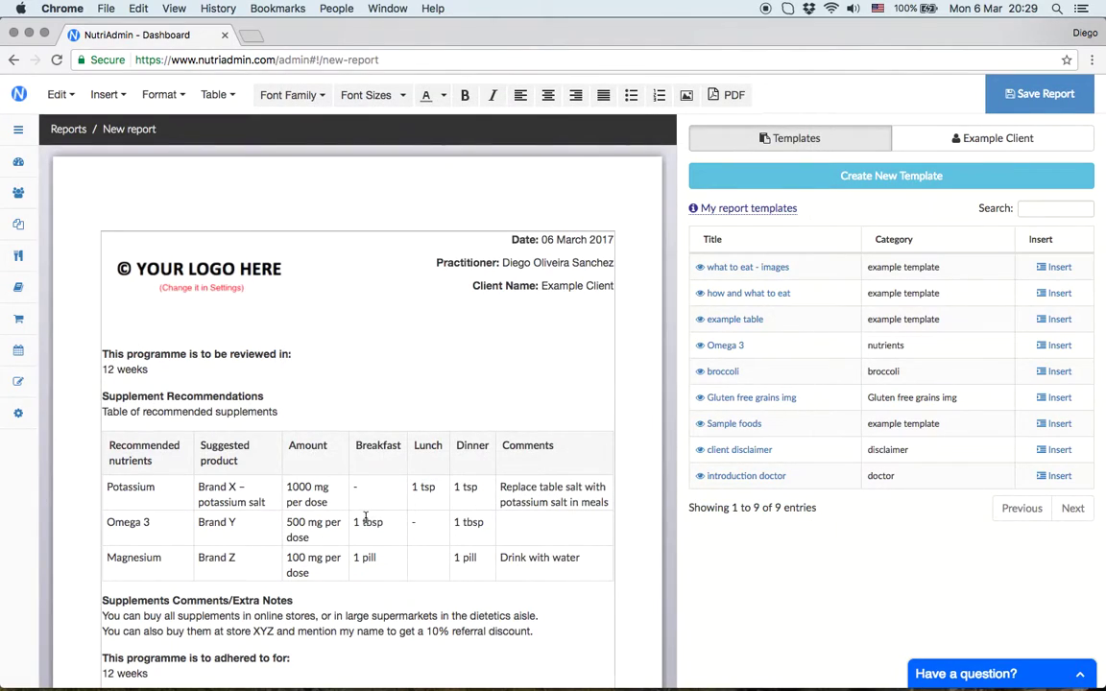
scroll(364, 518, "down", 5)
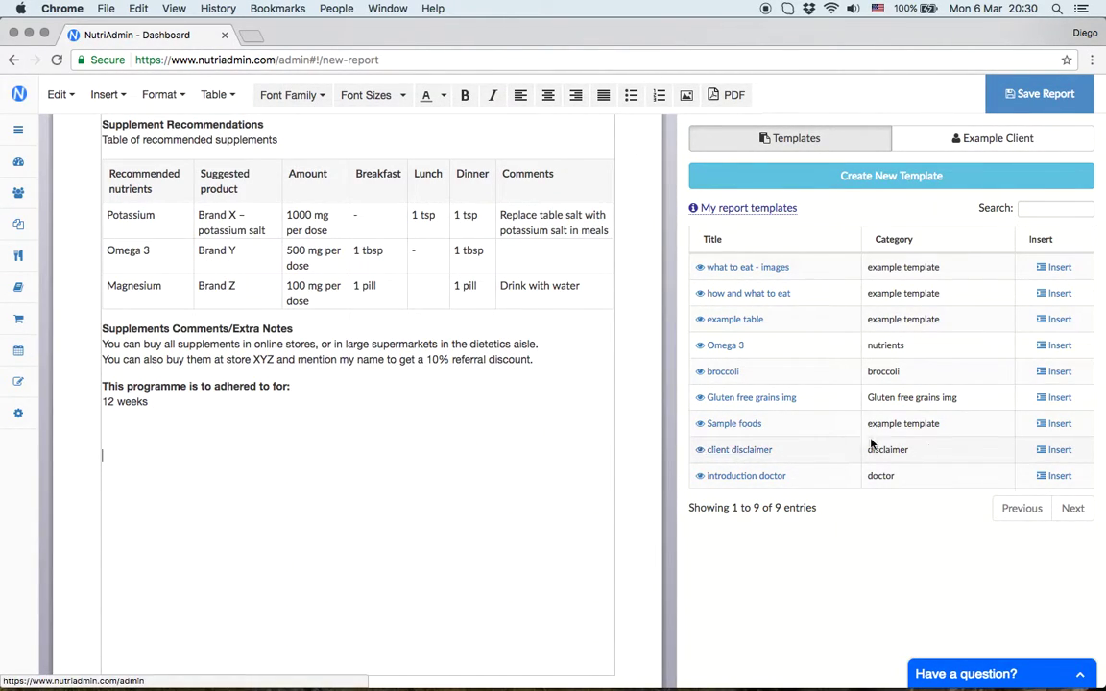
left_click(1056, 449)
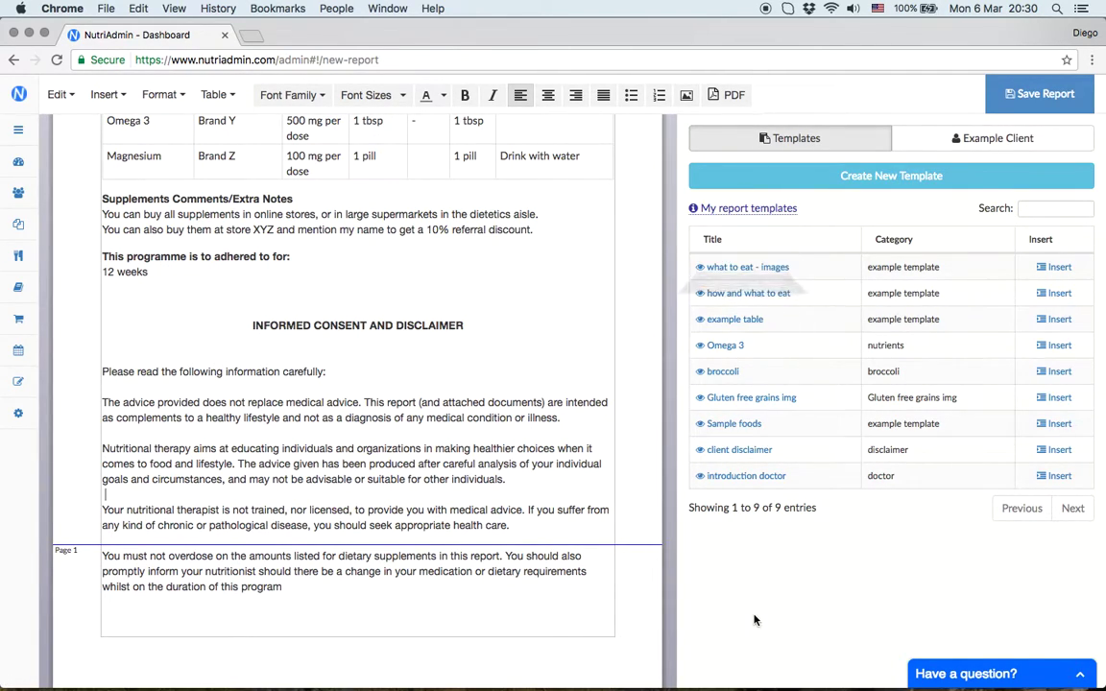
Add two blank lines above the INFORMED CONSENT AND DISCLAIMER heading
triple_click(388, 464)
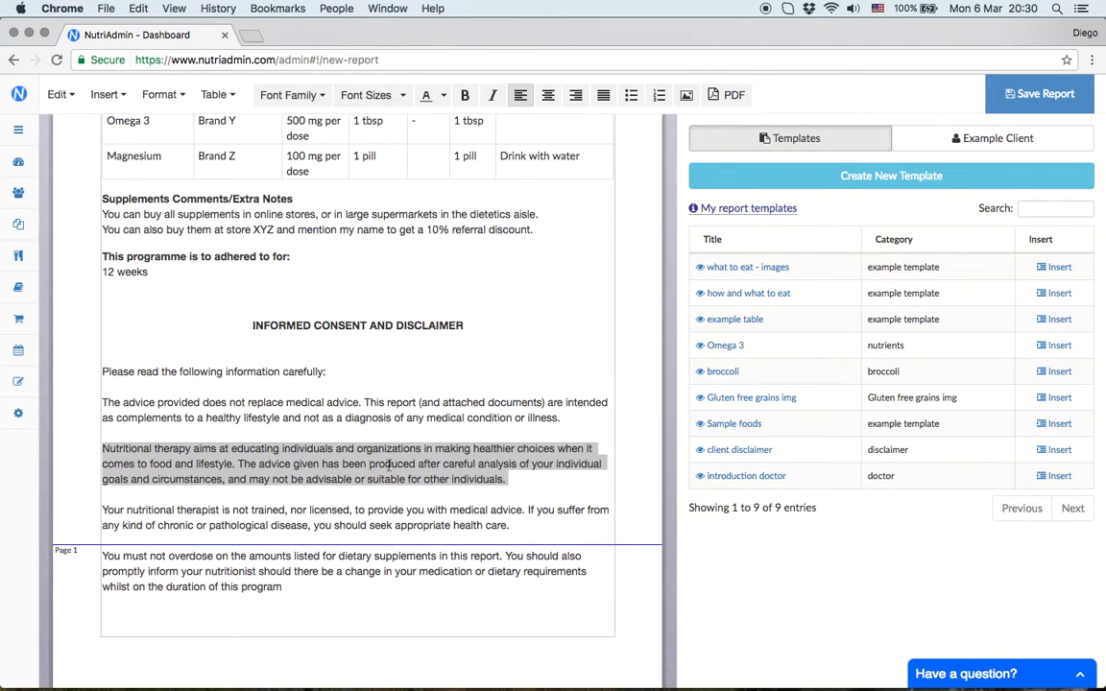
left_click(281, 417)
triple_click(281, 415)
left_click(209, 387)
left_click(229, 313)
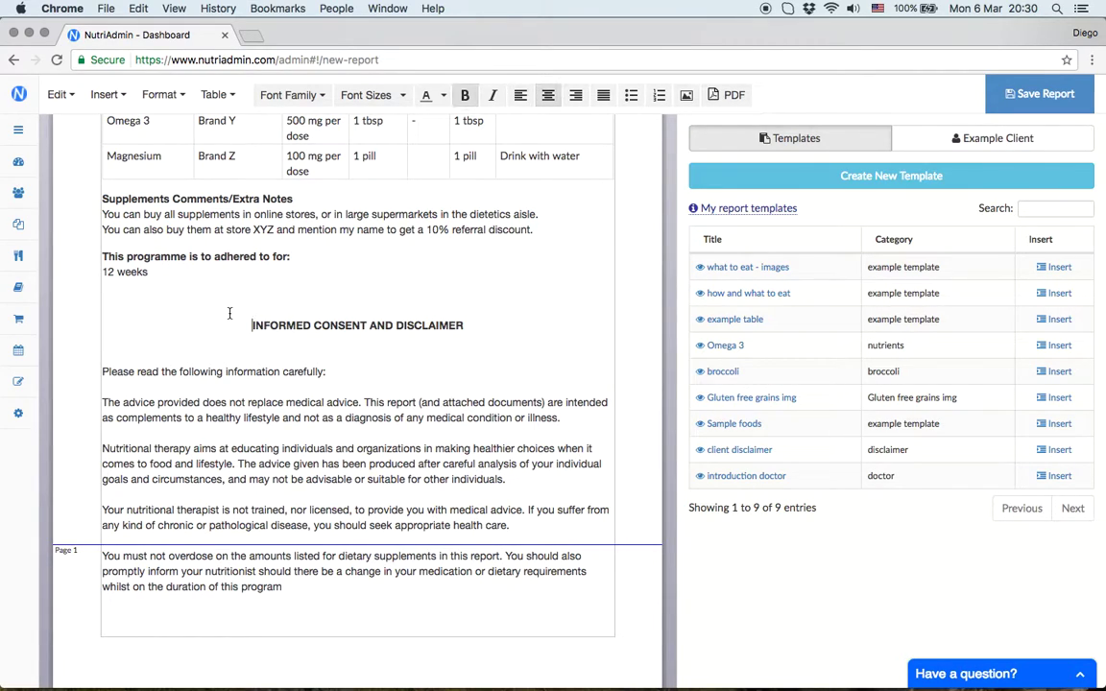
key("Return")
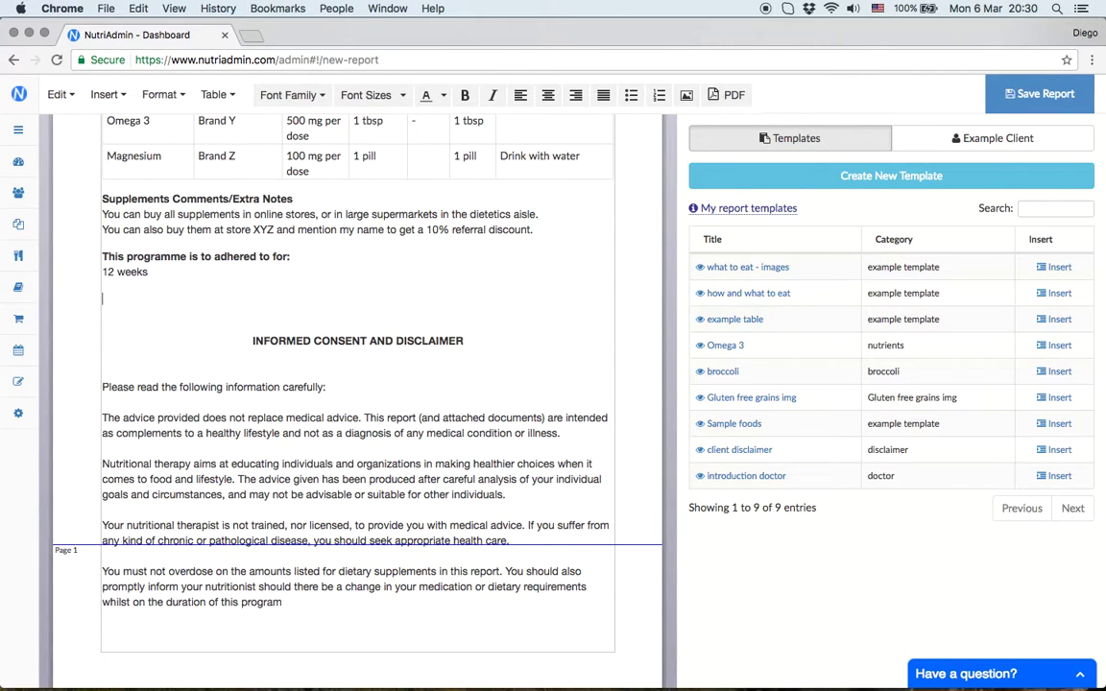
key("Return")
key("Return")
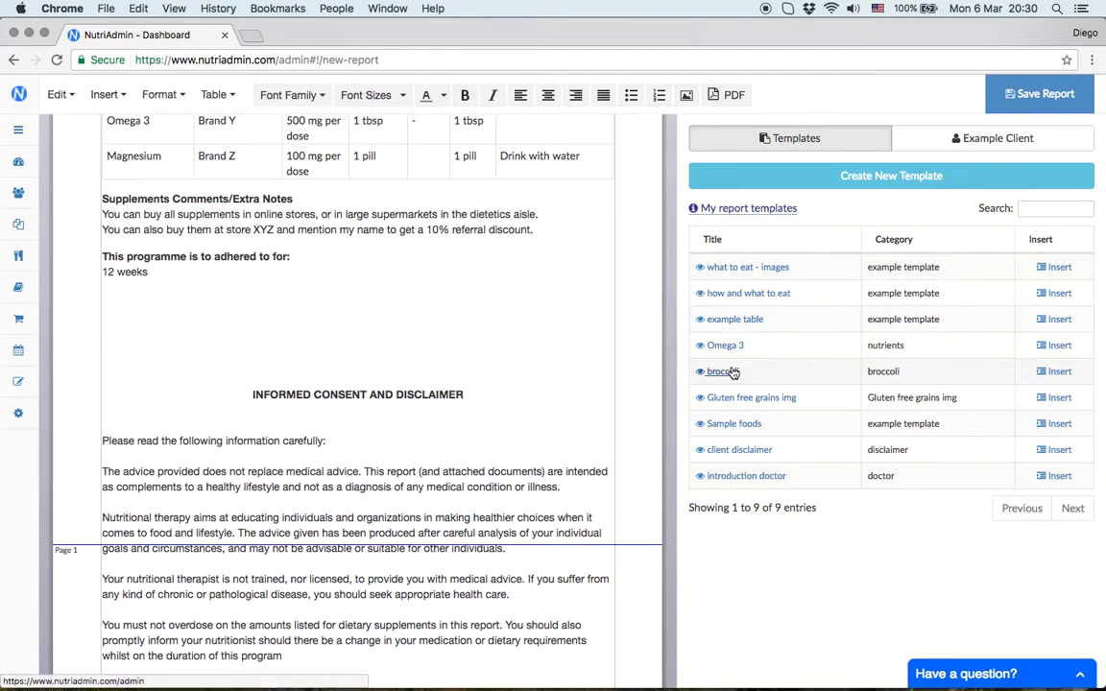
left_click(1058, 372)
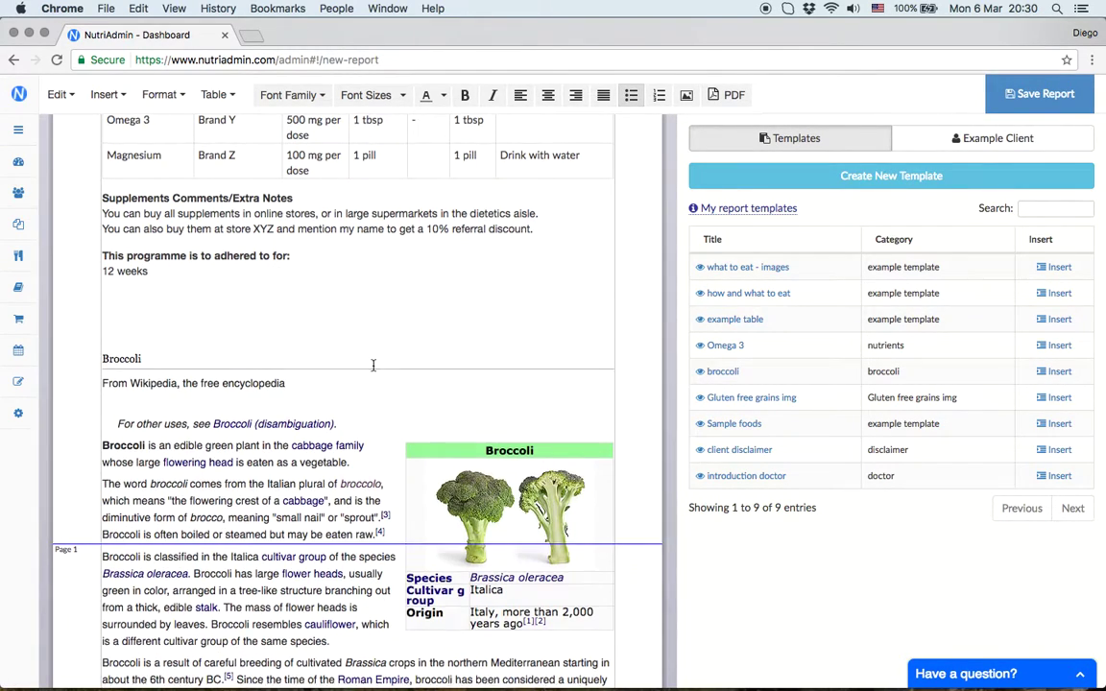
scroll(363, 368, "down", 3)
scroll(249, 383, "down", 1)
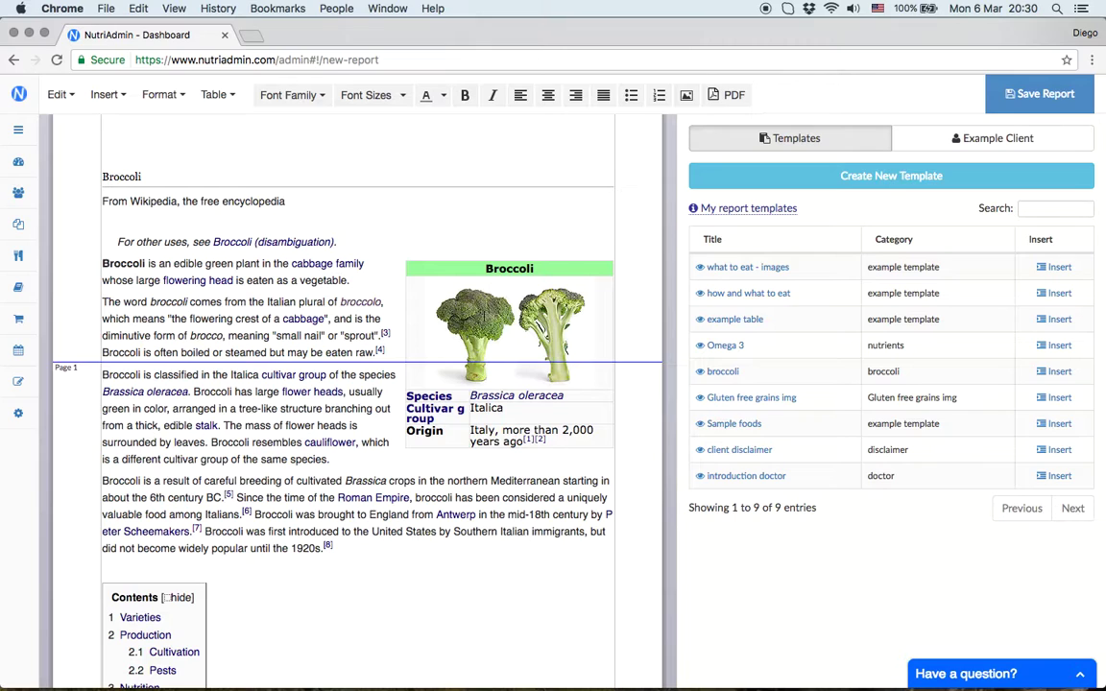
scroll(266, 487, "down", 3)
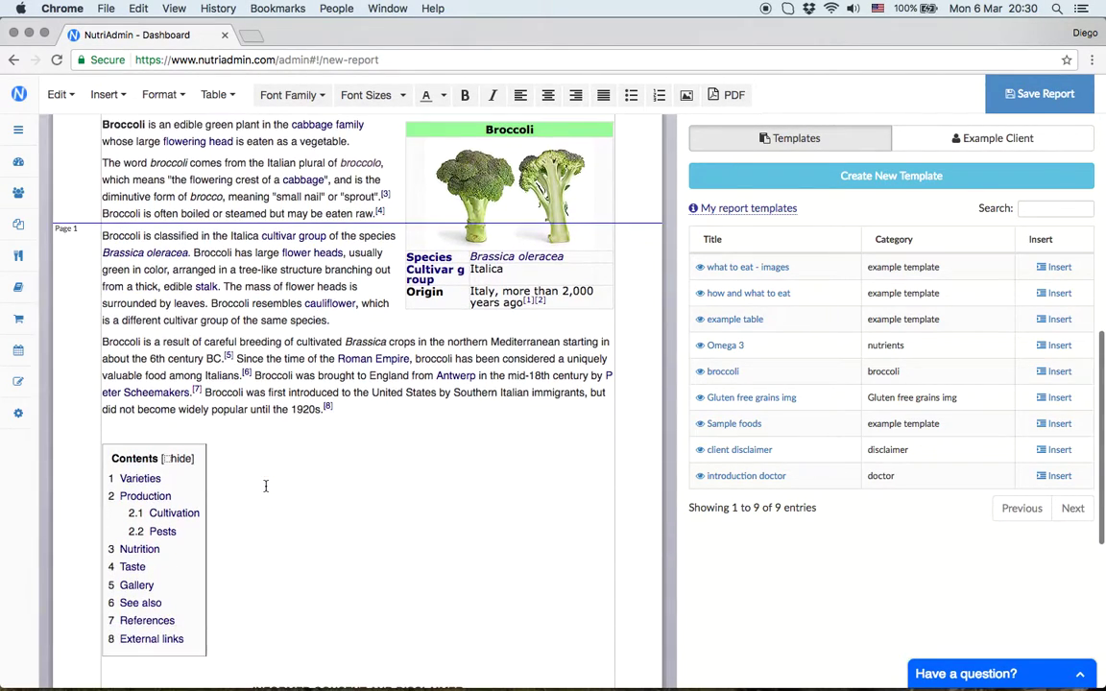
scroll(360, 467, "up", 5)
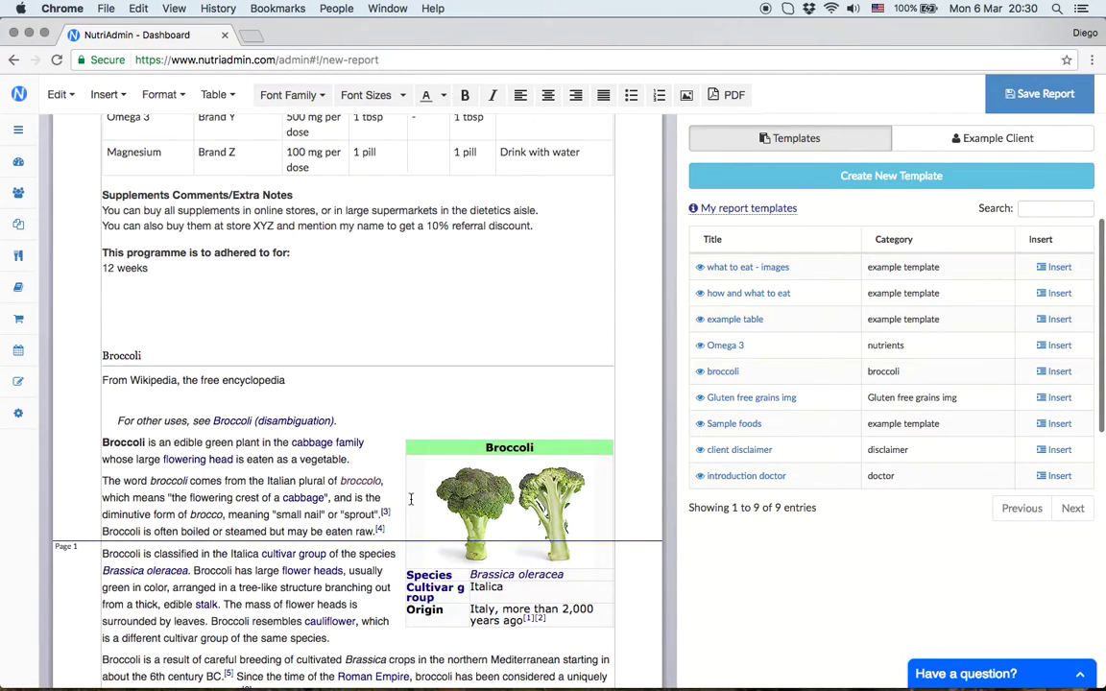
Start a new report for Example Client keeping only Notes for doctor among private-notes categories
left_click(18, 224)
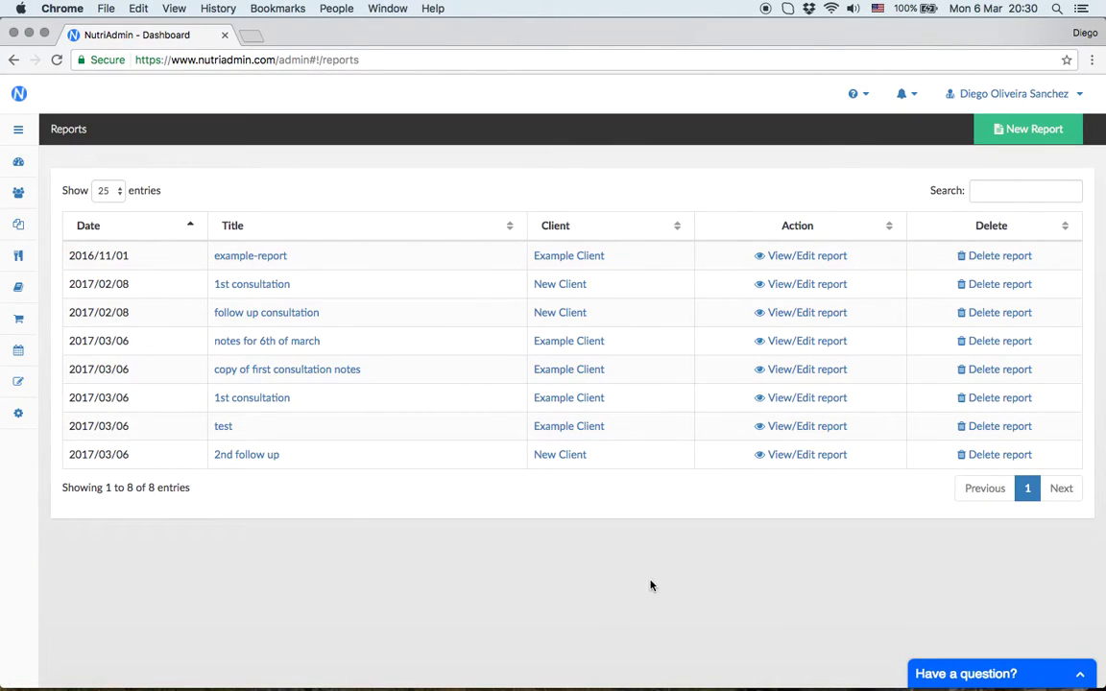
left_click(1050, 128)
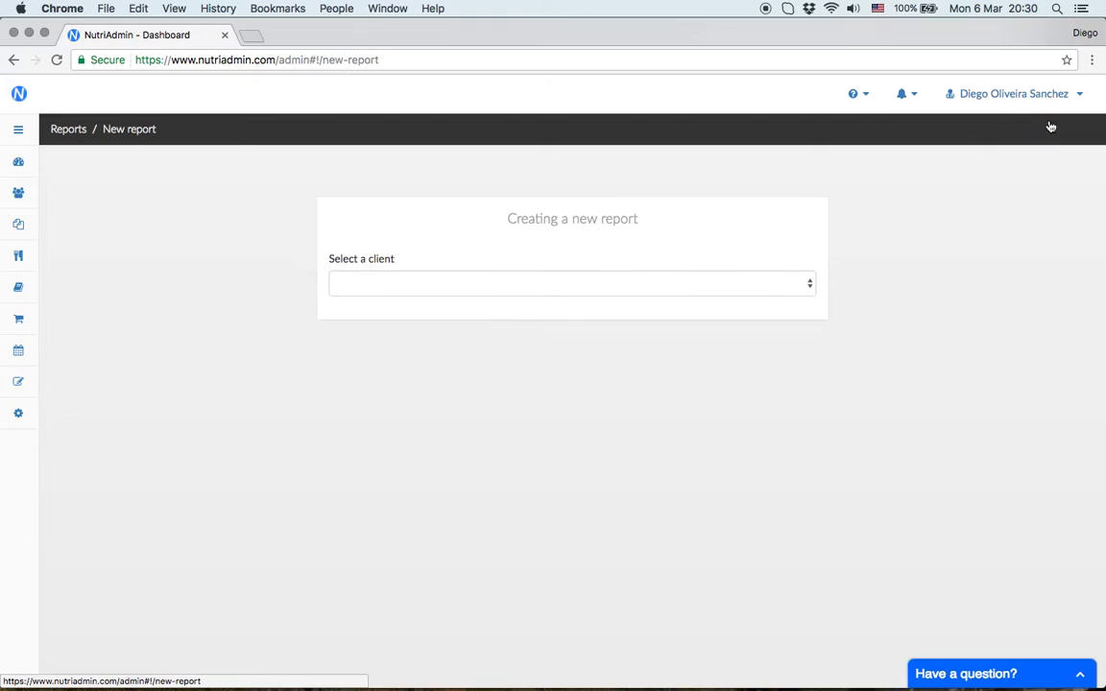
left_click(528, 285)
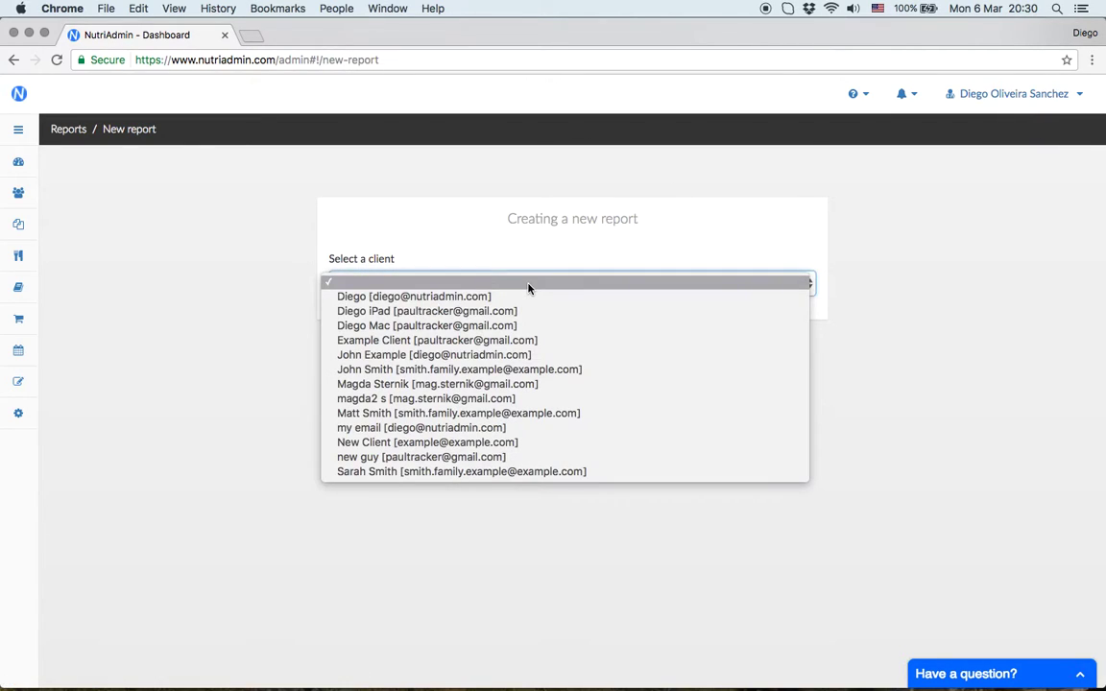
left_click(514, 341)
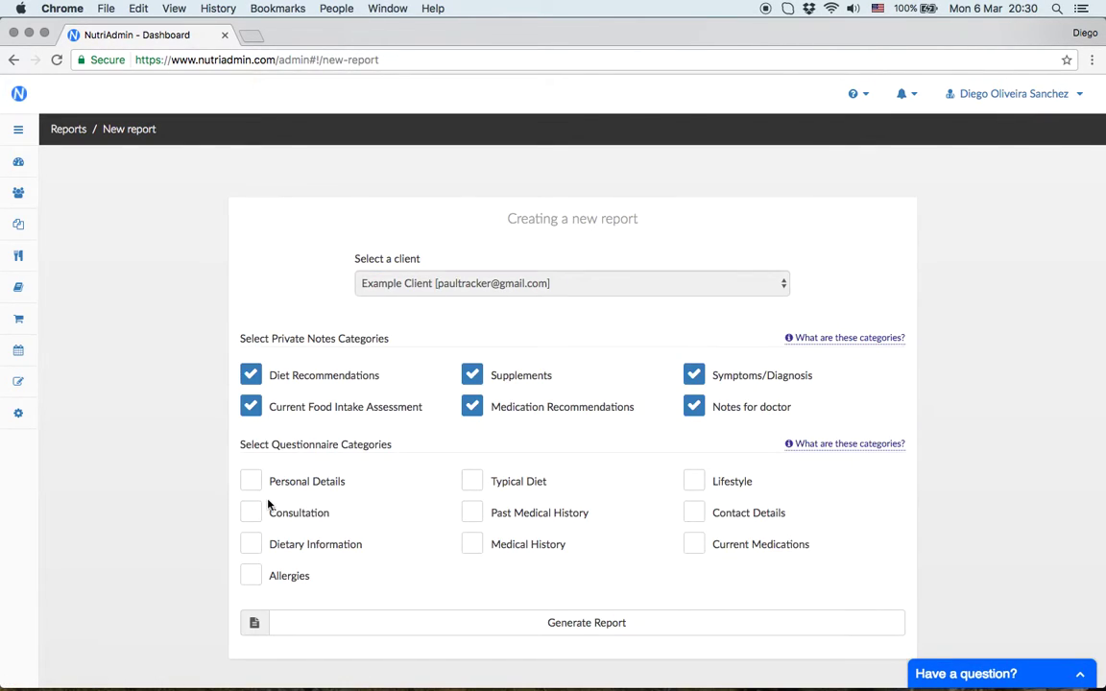
left_click(253, 365)
left_click(251, 380)
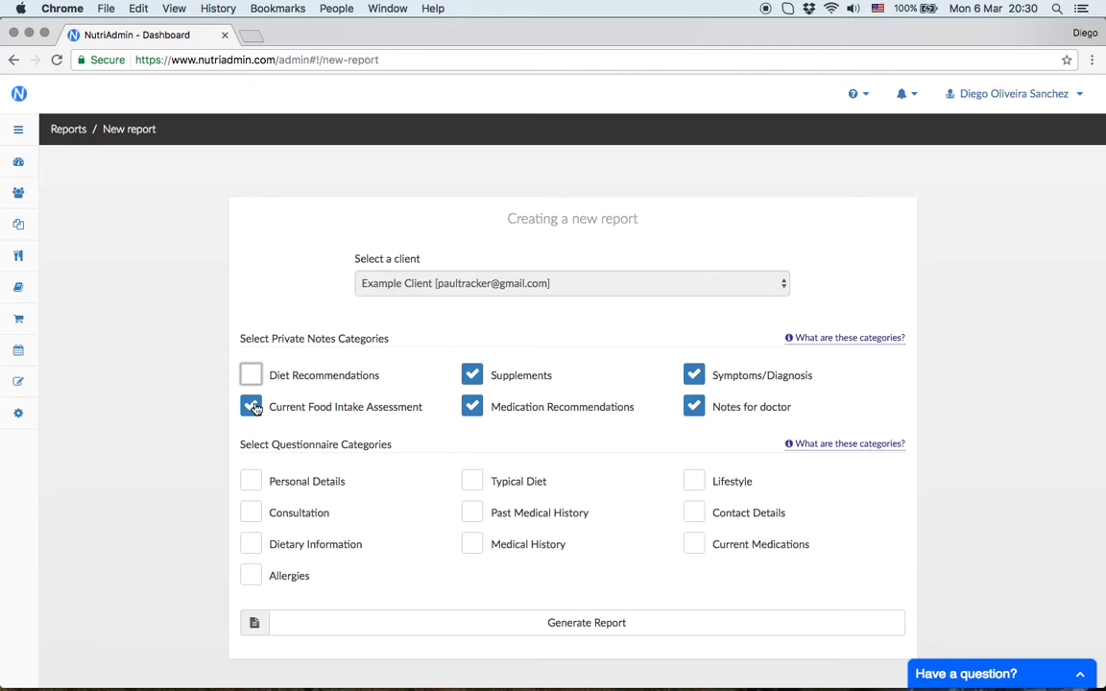
left_click(252, 407)
left_click(471, 375)
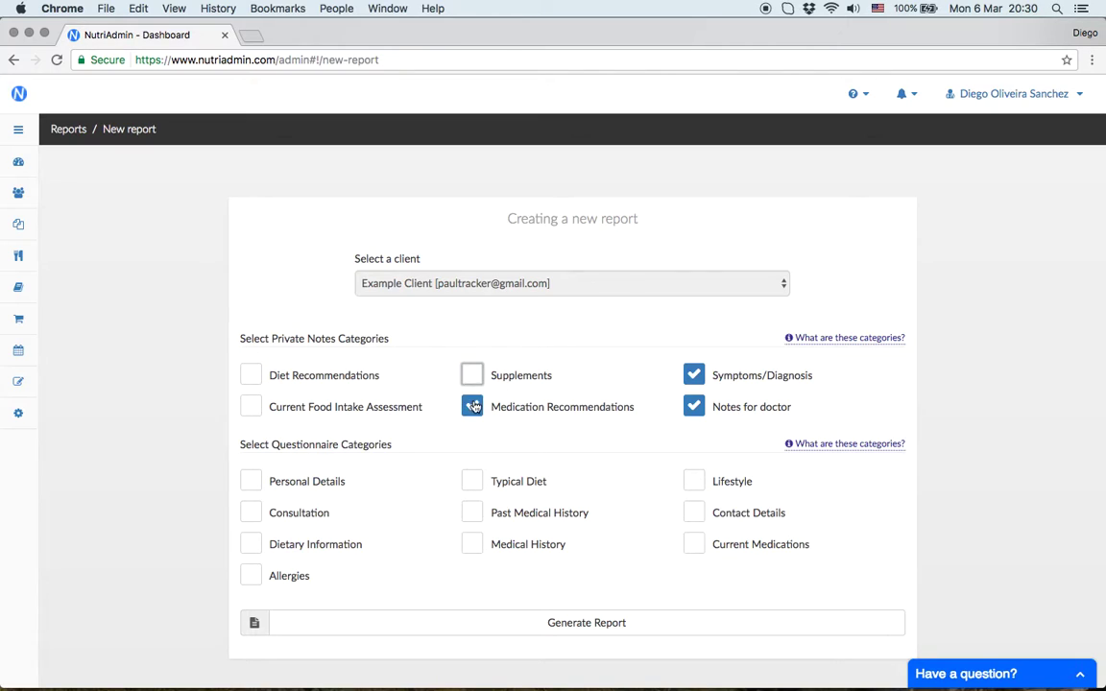
left_click(472, 407)
left_click(693, 375)
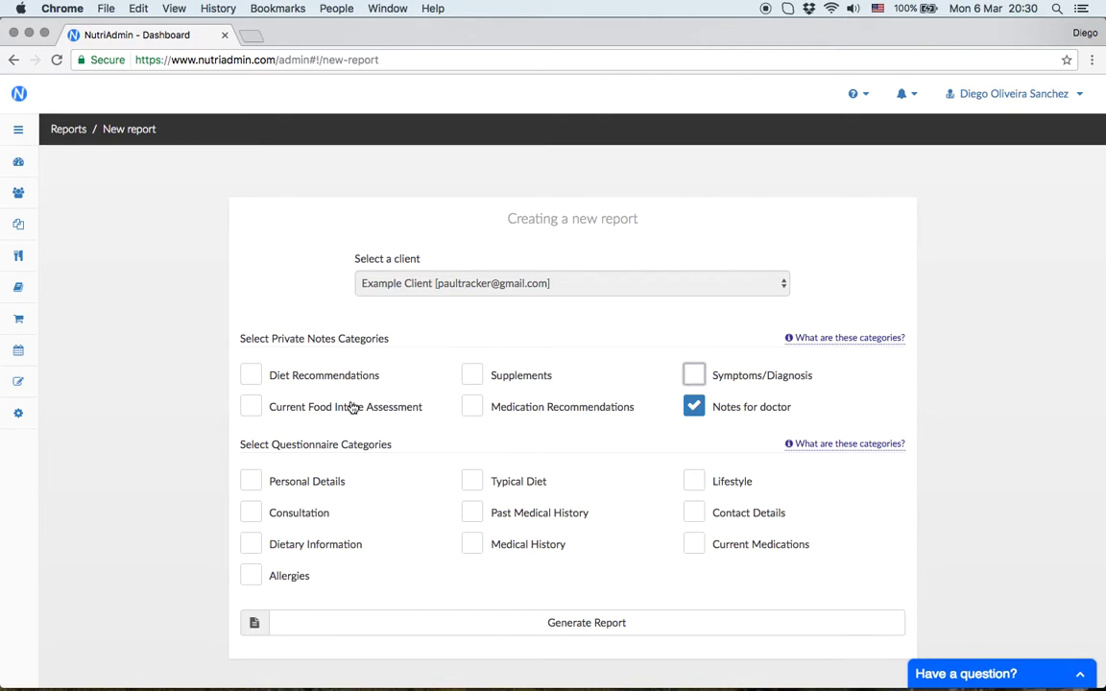
Tick all ten questionnaire categories, from Personal Details to Current Medications
left_click(251, 482)
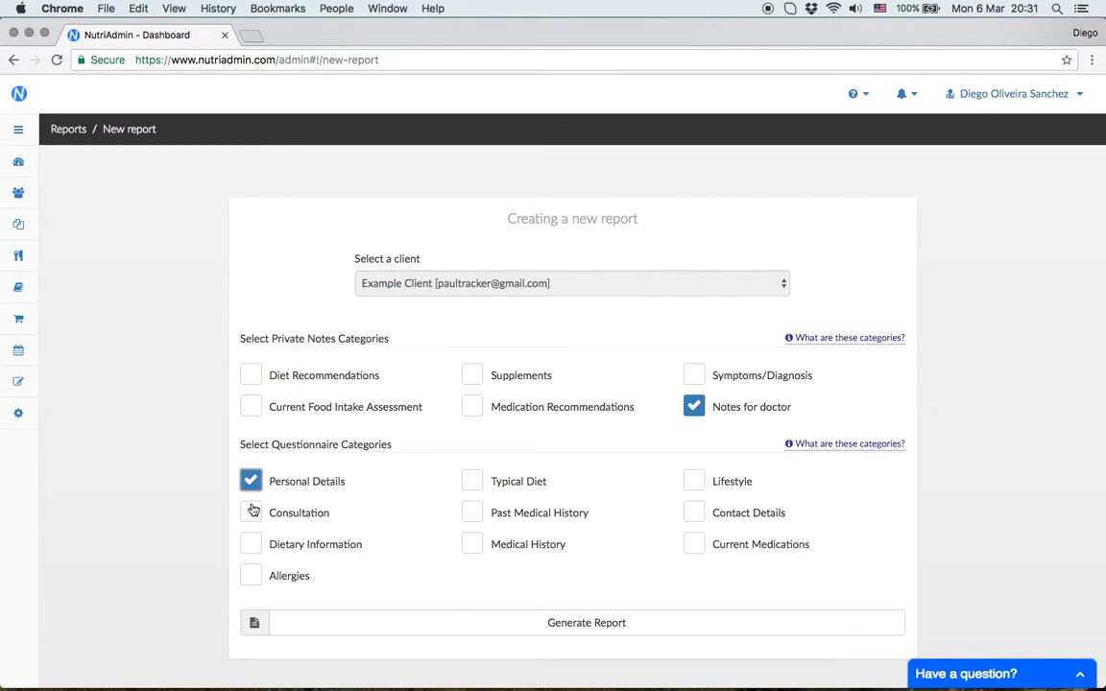
left_click(250, 513)
left_click(251, 544)
left_click(250, 575)
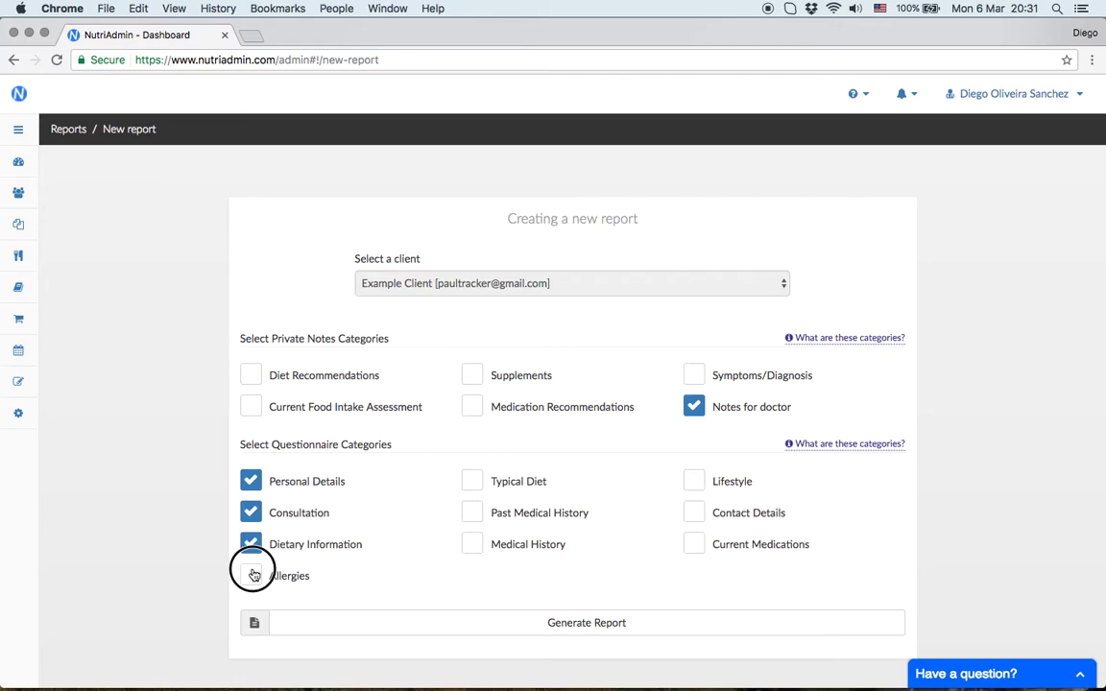
left_click(472, 481)
left_click(472, 512)
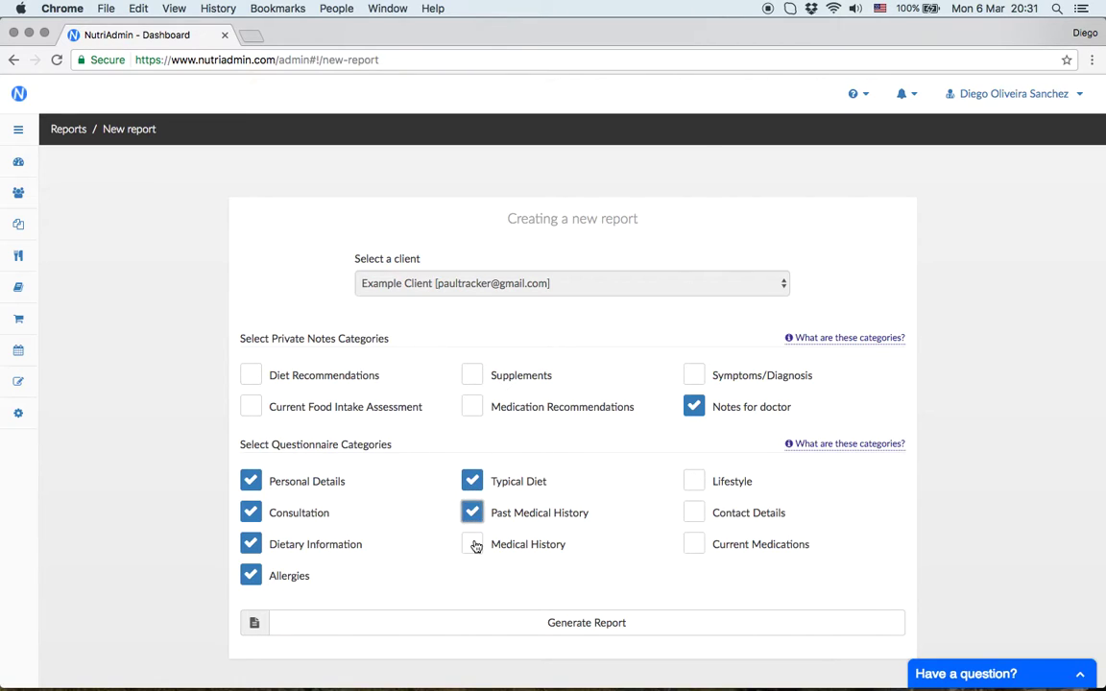
left_click(473, 544)
left_click(695, 483)
left_click(694, 513)
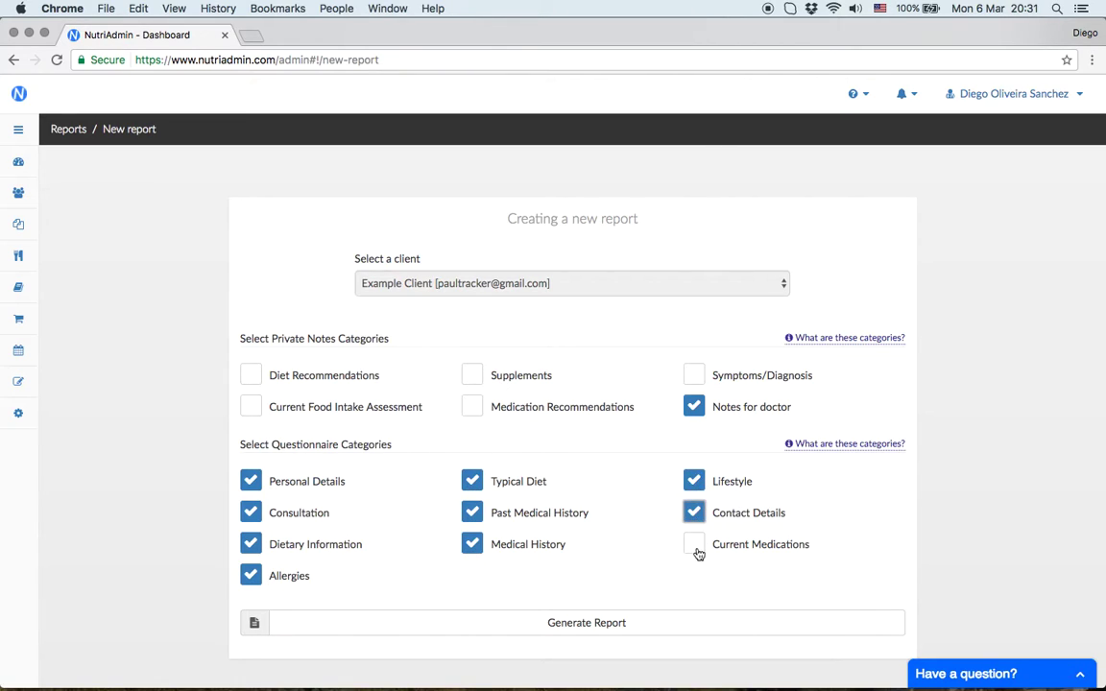
left_click(695, 547)
Untick Contact Details and generate the report
double_click(287, 446)
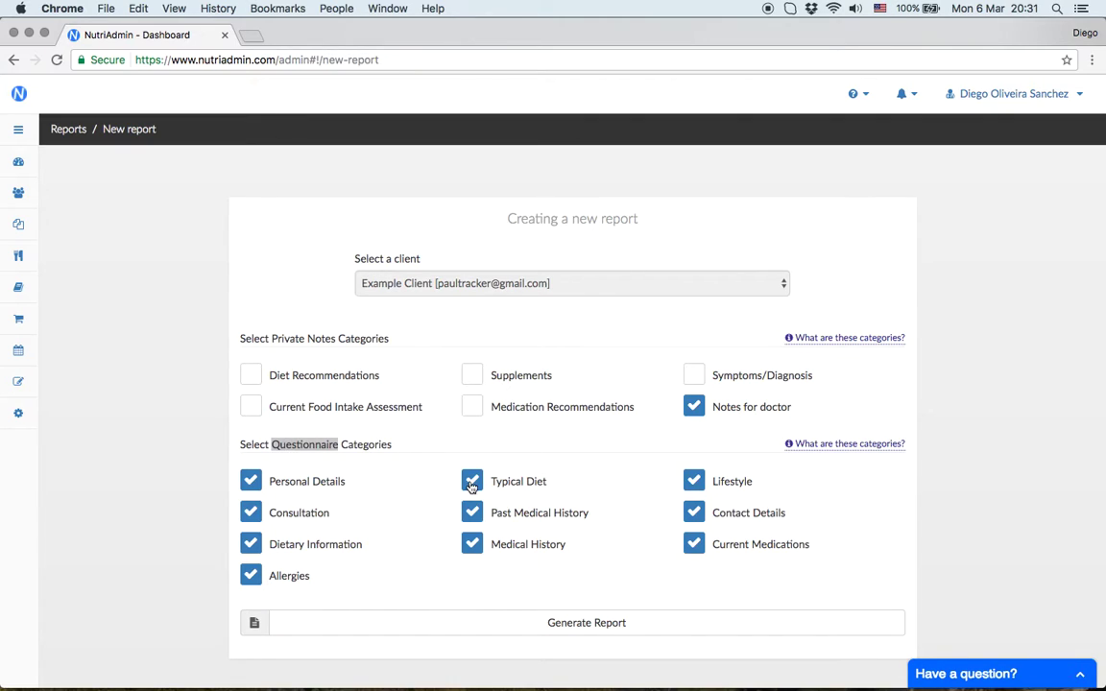
left_click(693, 512)
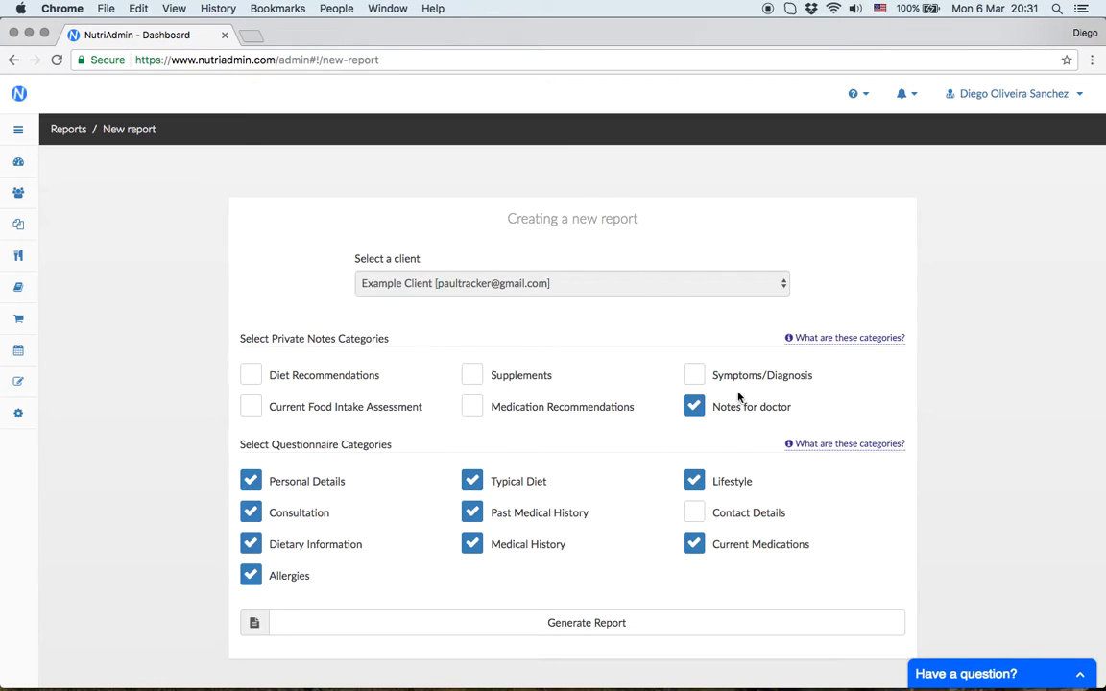
left_click(567, 624)
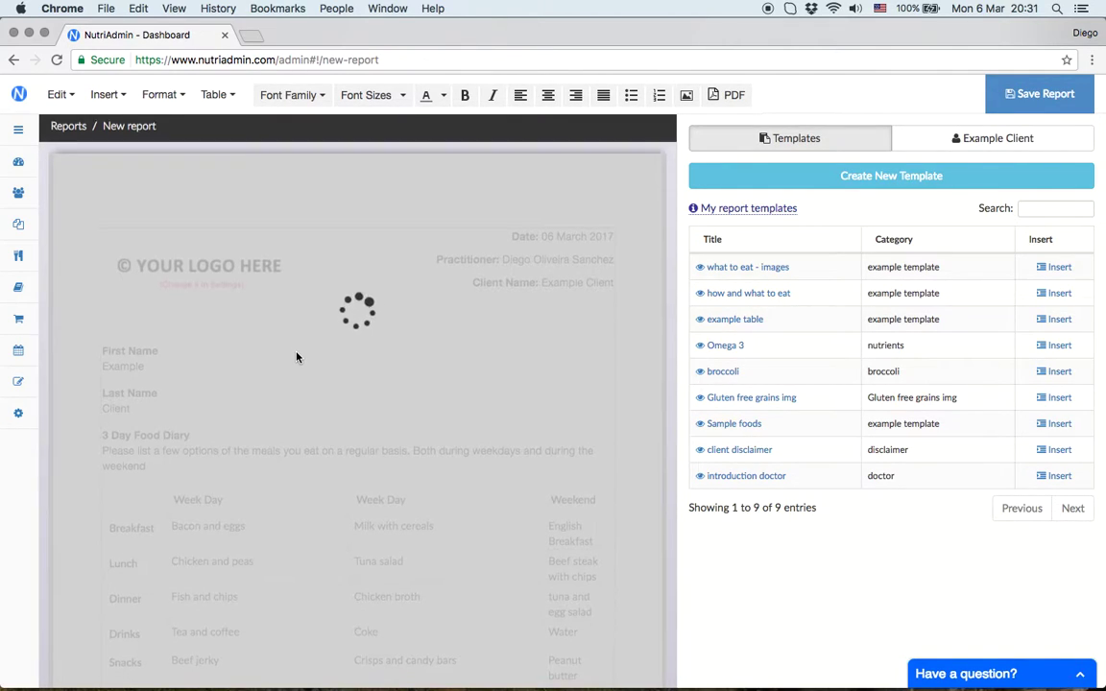
Add a blank line above the report body and insert the 'introduction doctor' letter there
scroll(296, 357, "down", 5)
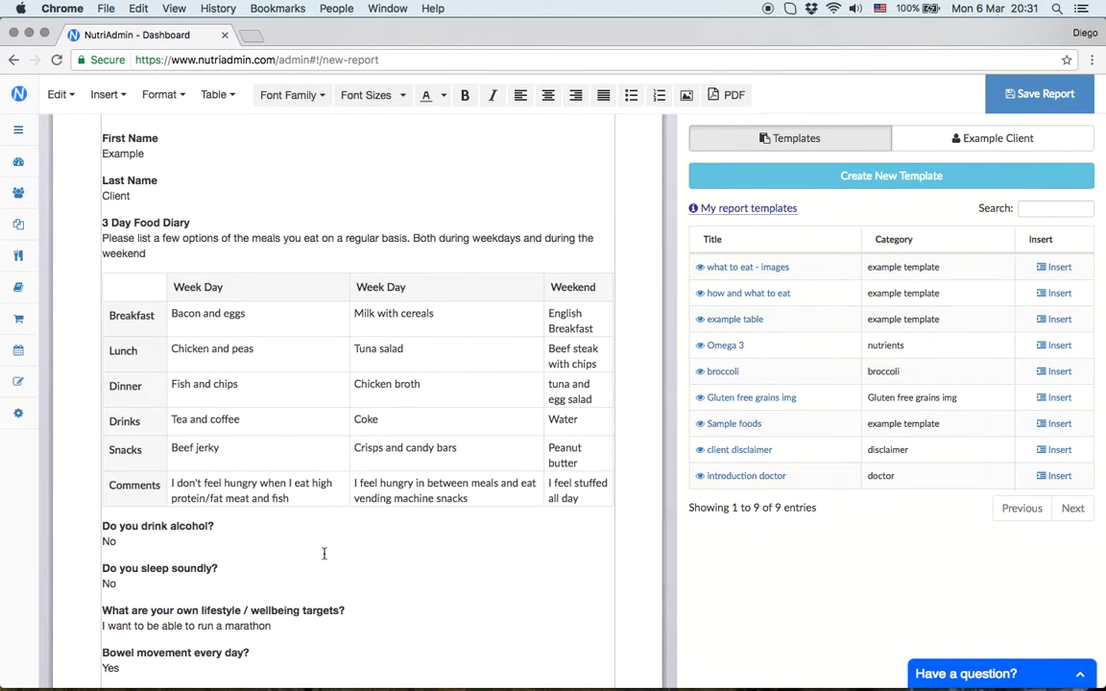
scroll(323, 553, "down", 15)
scroll(323, 553, "up", 20)
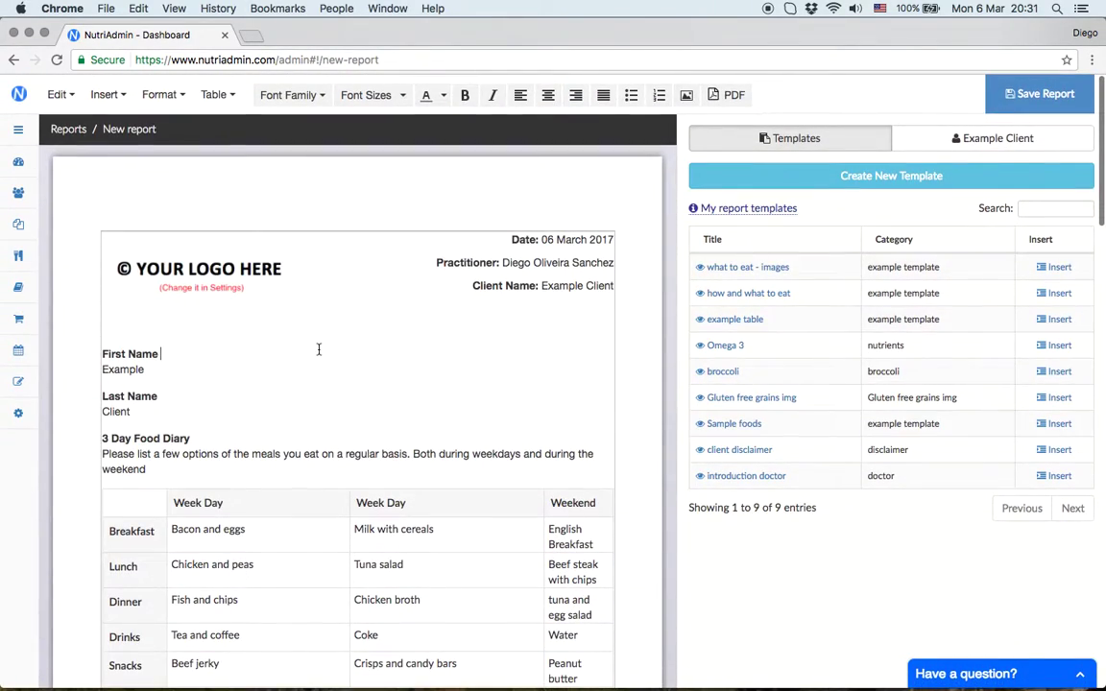
key("Return")
key("Return")
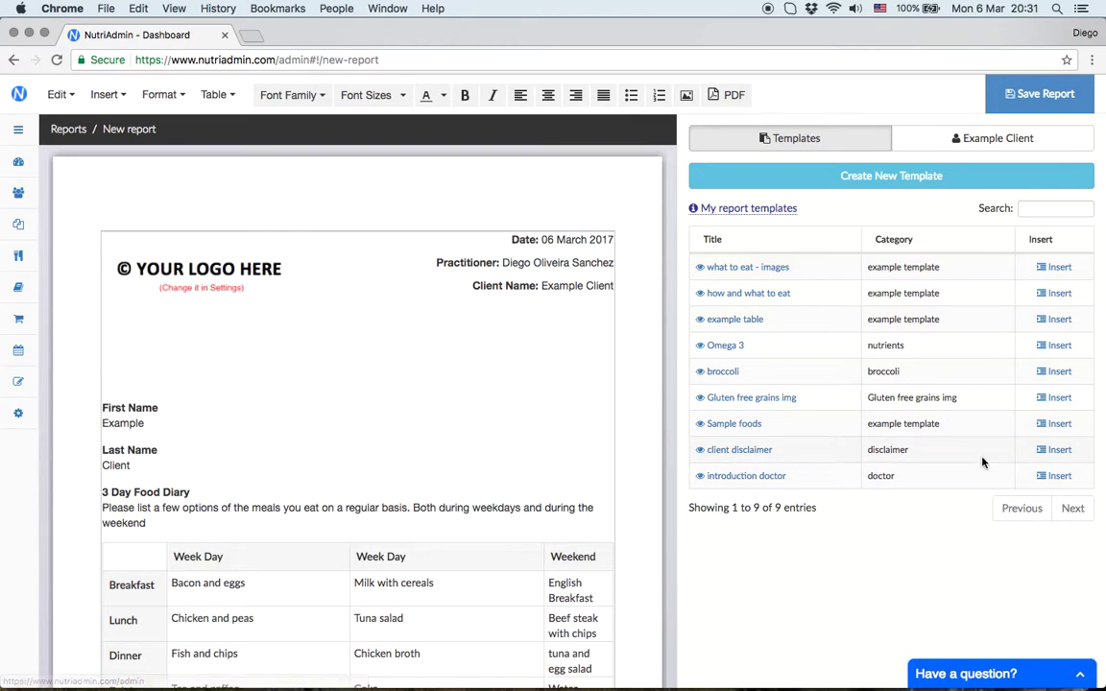
left_click(1056, 475)
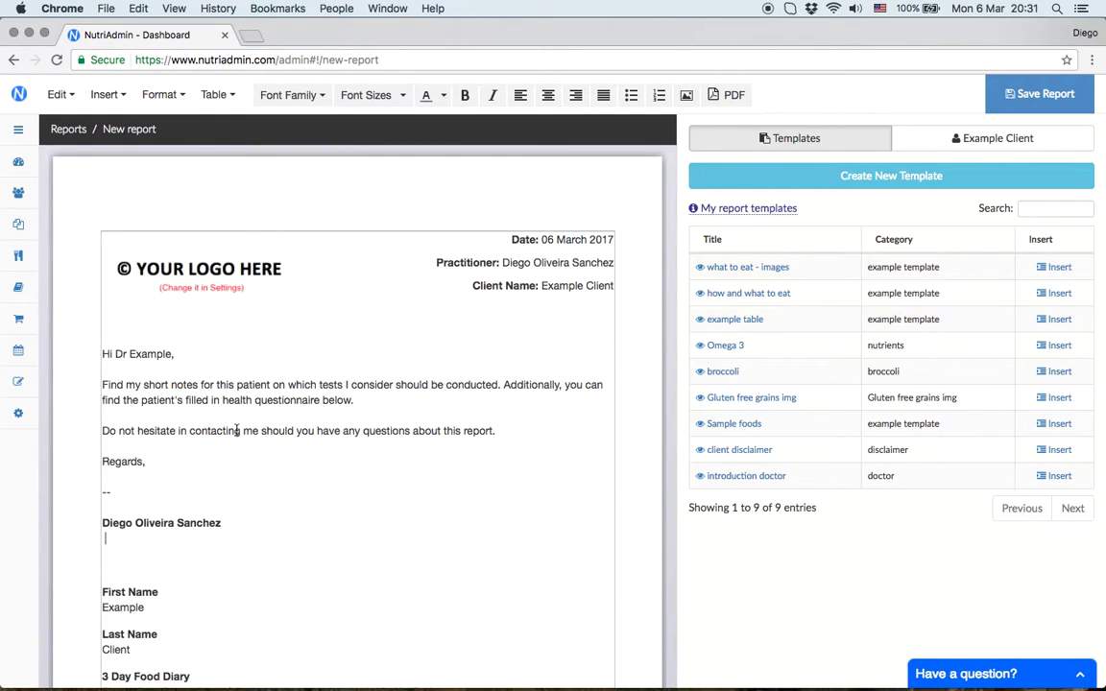
scroll(308, 476, "down", 3)
scroll(308, 476, "down", 15)
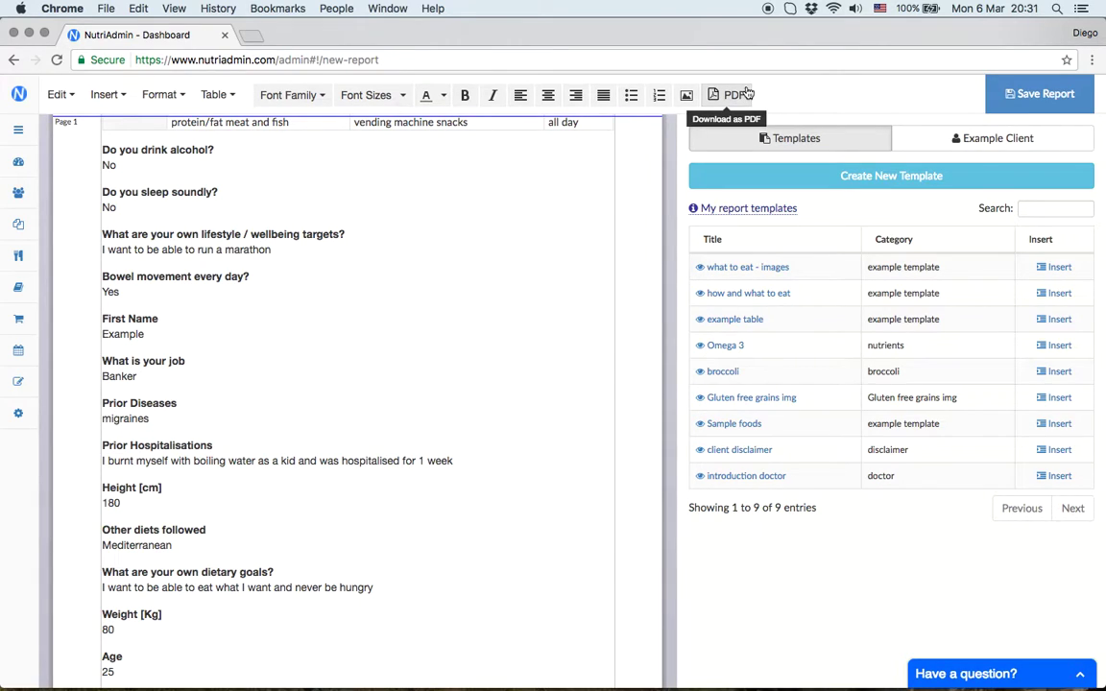
Delete the block from the medication table through the Date Of Birth answer
scroll(461, 339, "down", 10)
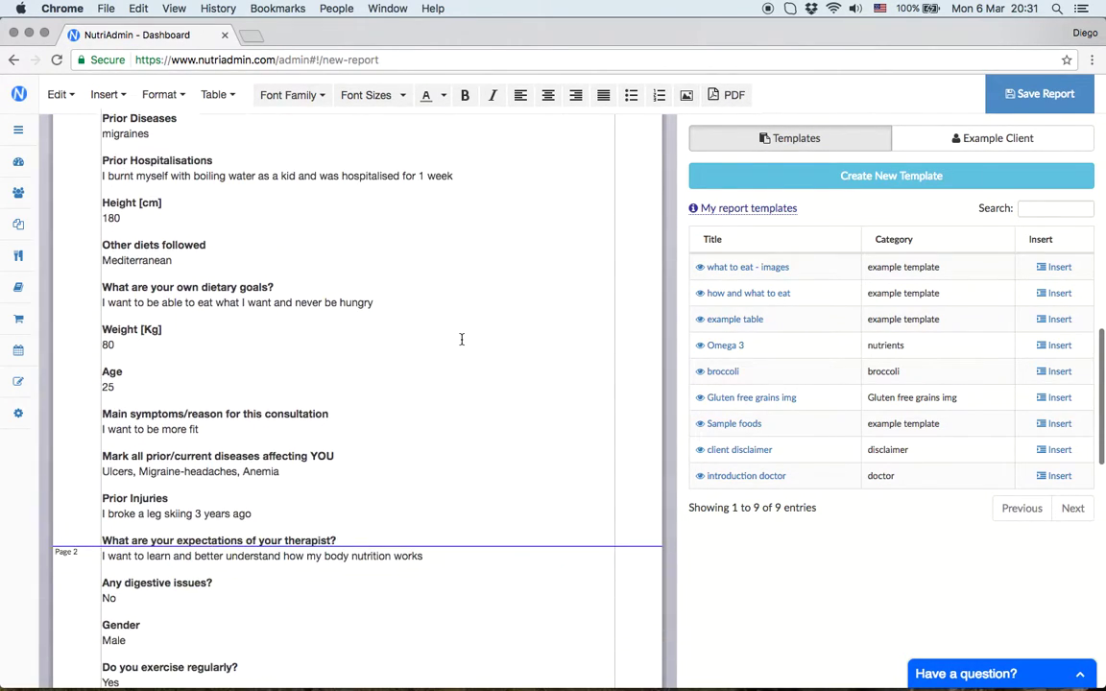
scroll(461, 338, "down", 4)
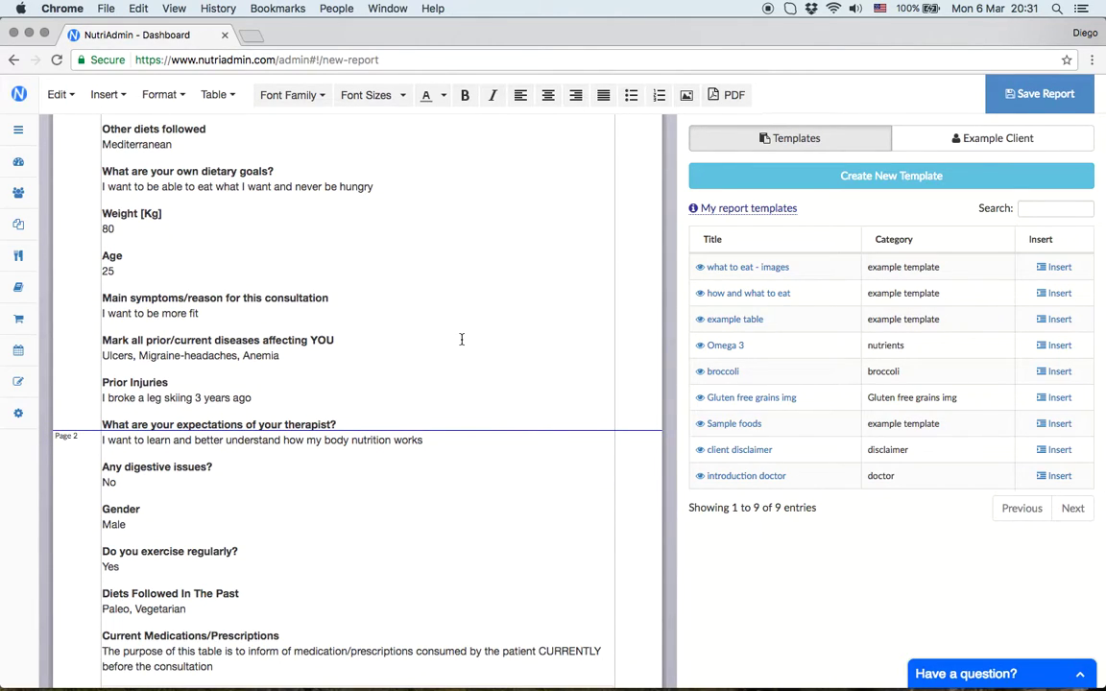
scroll(461, 339, "down", 8)
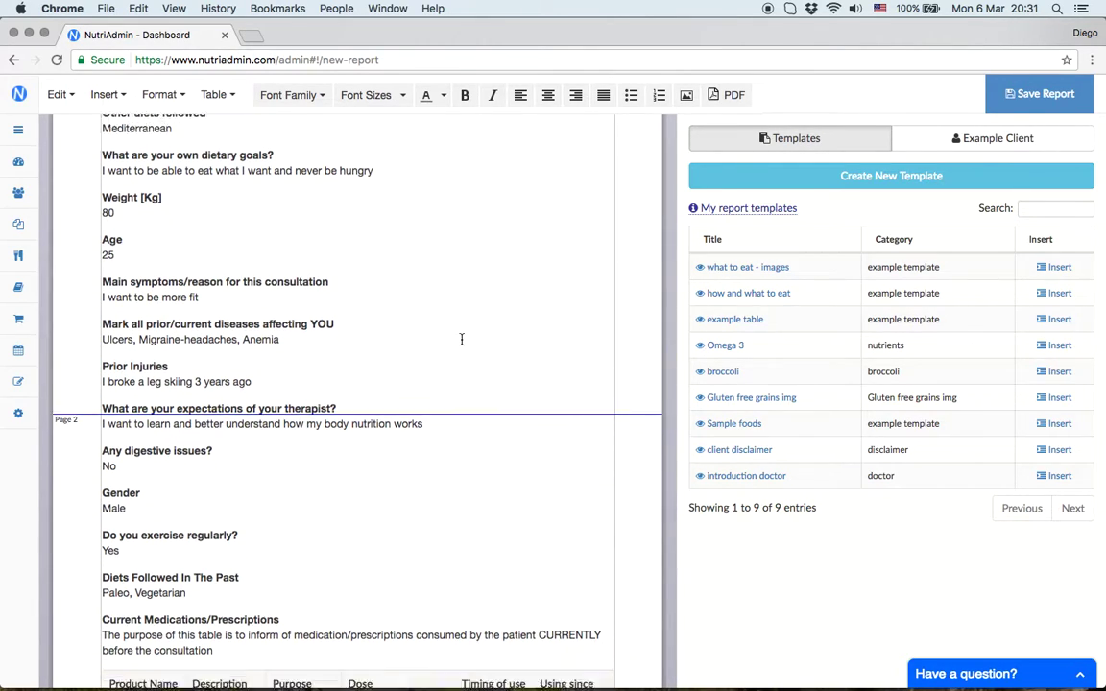
scroll(312, 472, "down", 10)
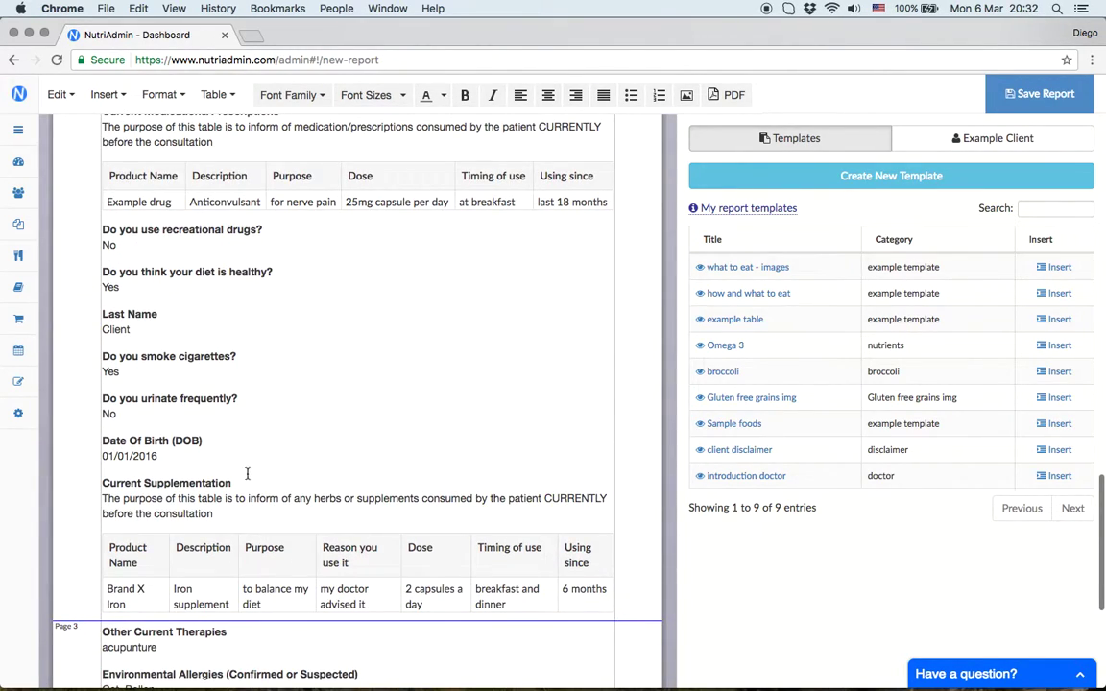
left_click_drag(247, 457, 93, 208)
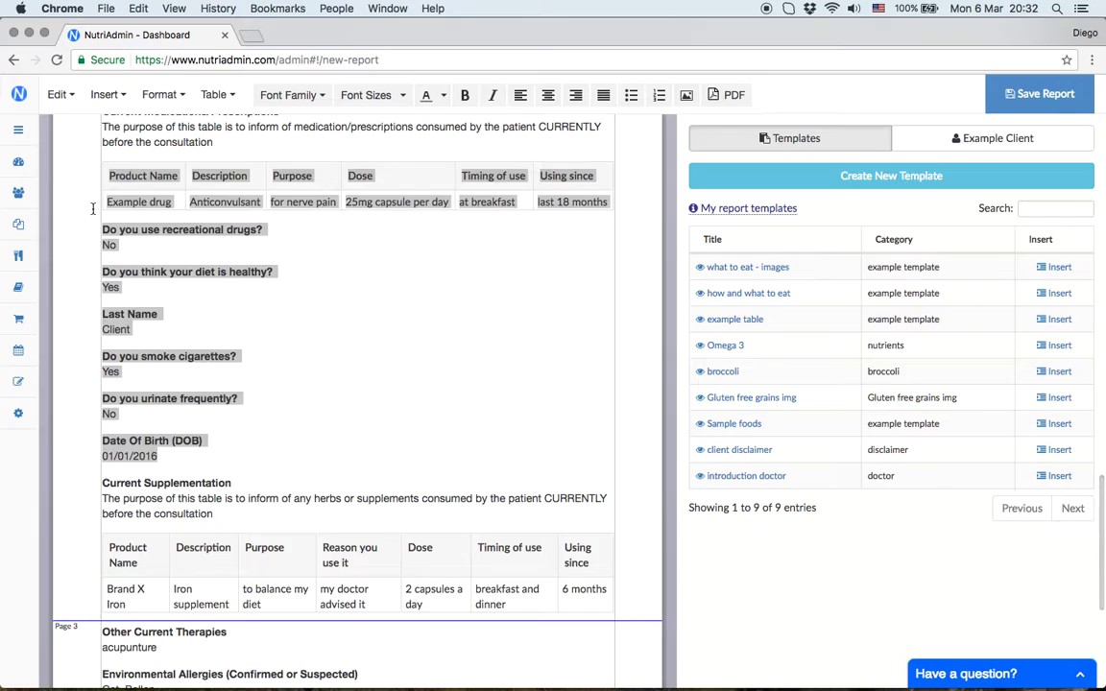
key("BackSpace")
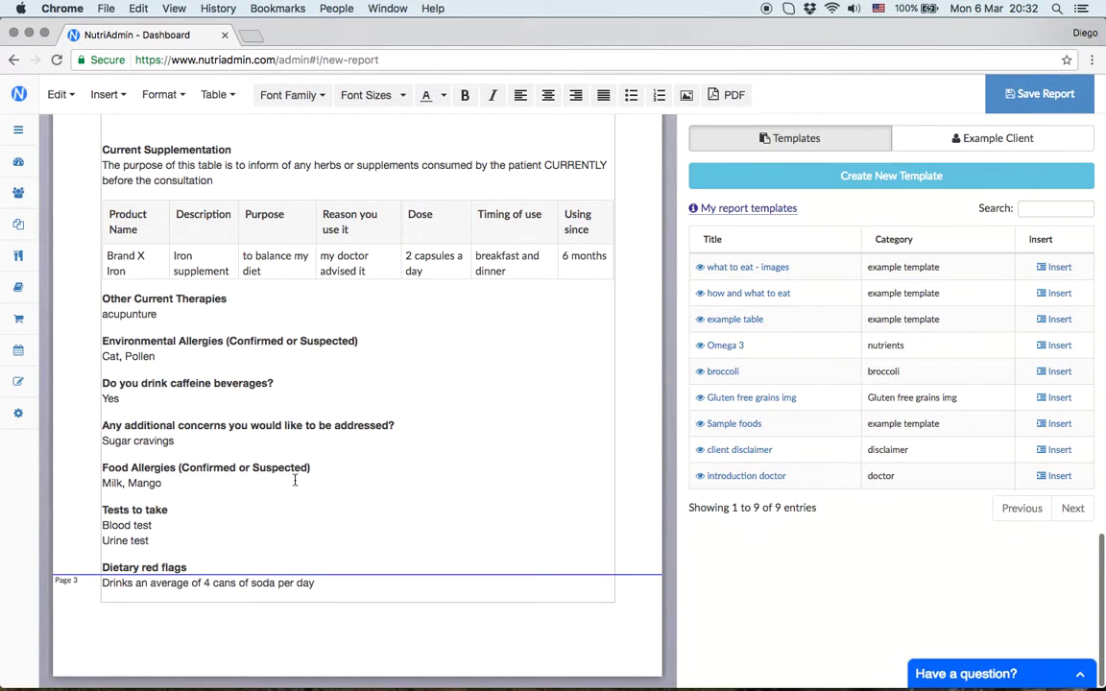
Review the remaining questionnaire text, leaving the caret at the end of Last Name
left_click_drag(294, 481, 117, 240)
scroll(338, 298, "up", 5)
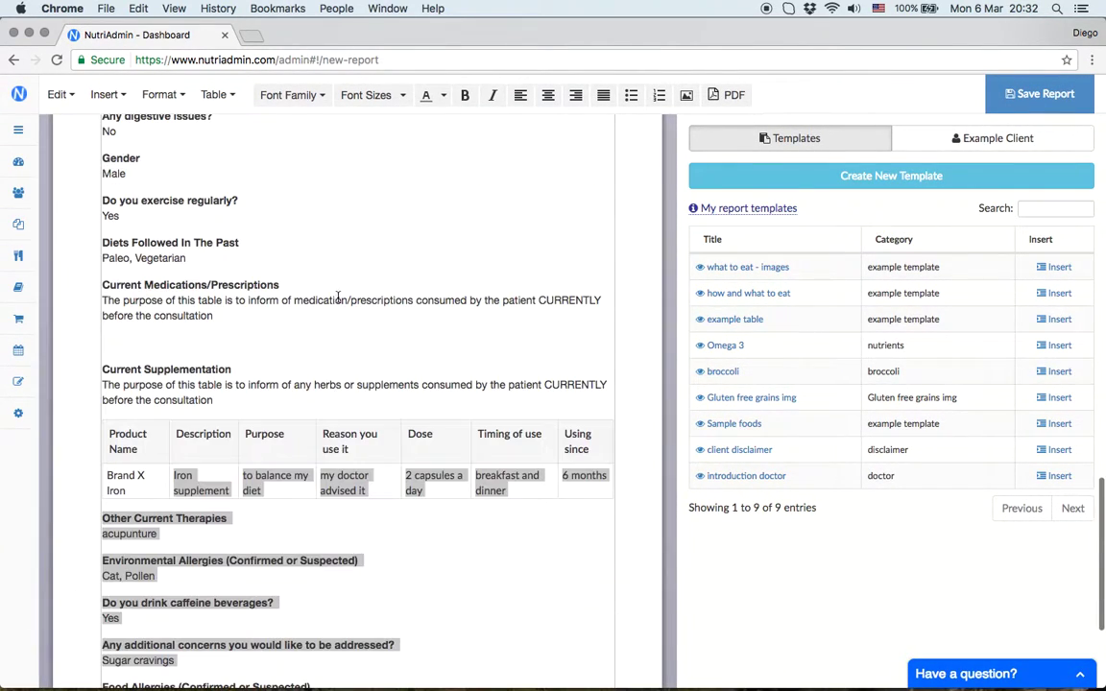
left_click(288, 369)
scroll(288, 369, "up", 5)
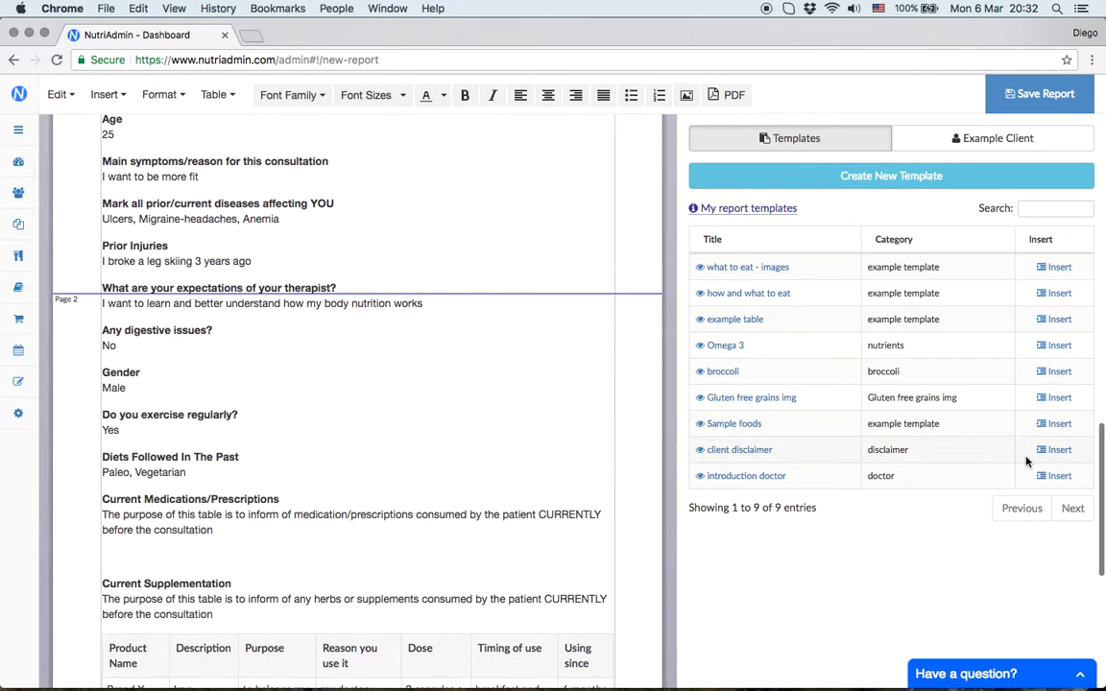
left_click(335, 439)
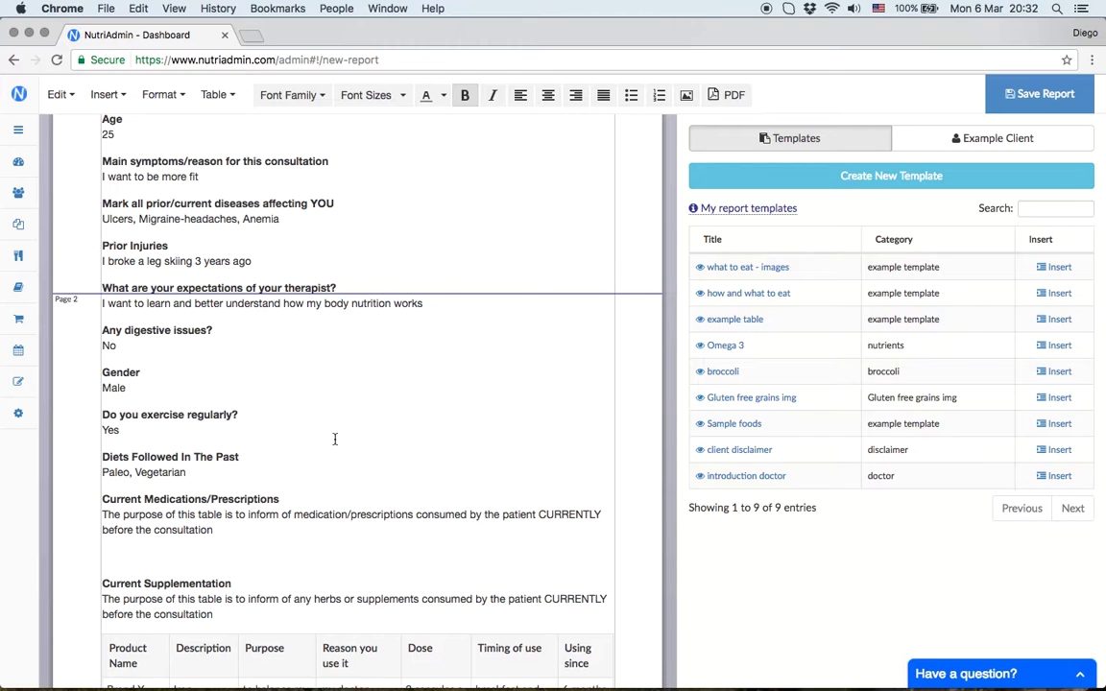
scroll(335, 439, "up", 10)
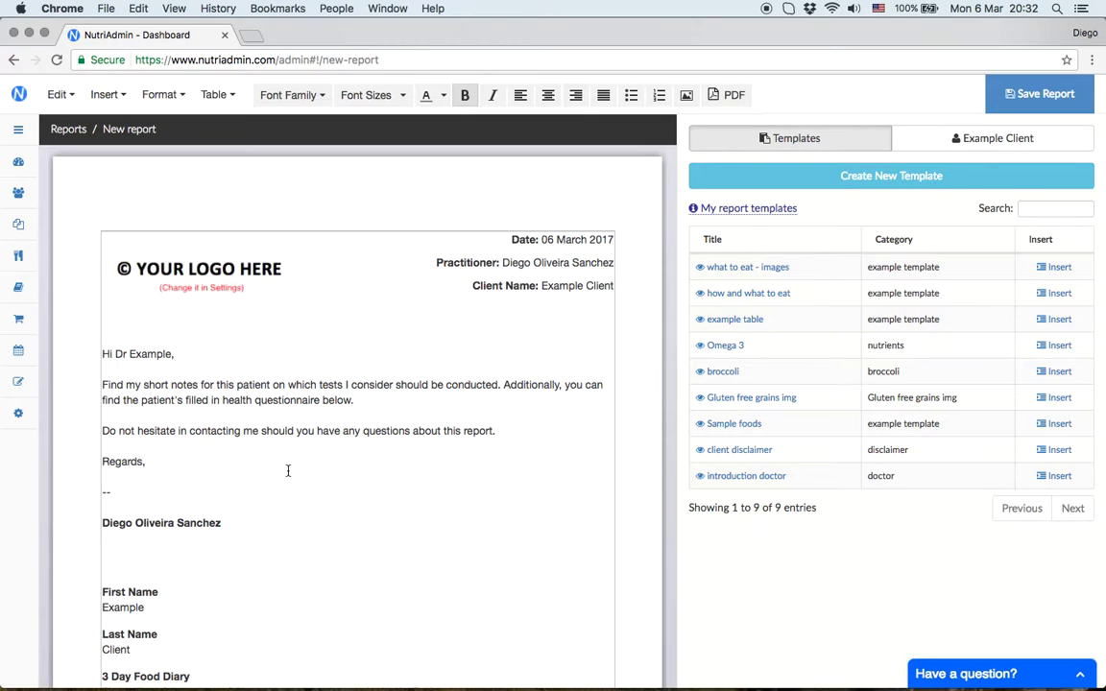
scroll(288, 471, "down", 1)
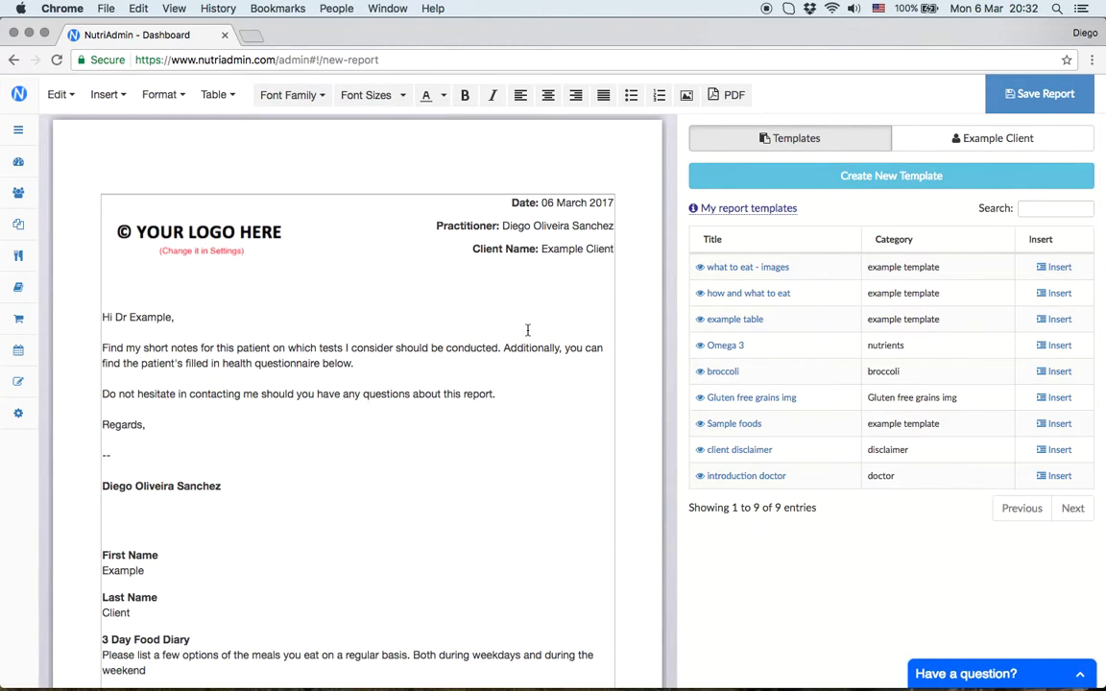
scroll(271, 480, "down", 6)
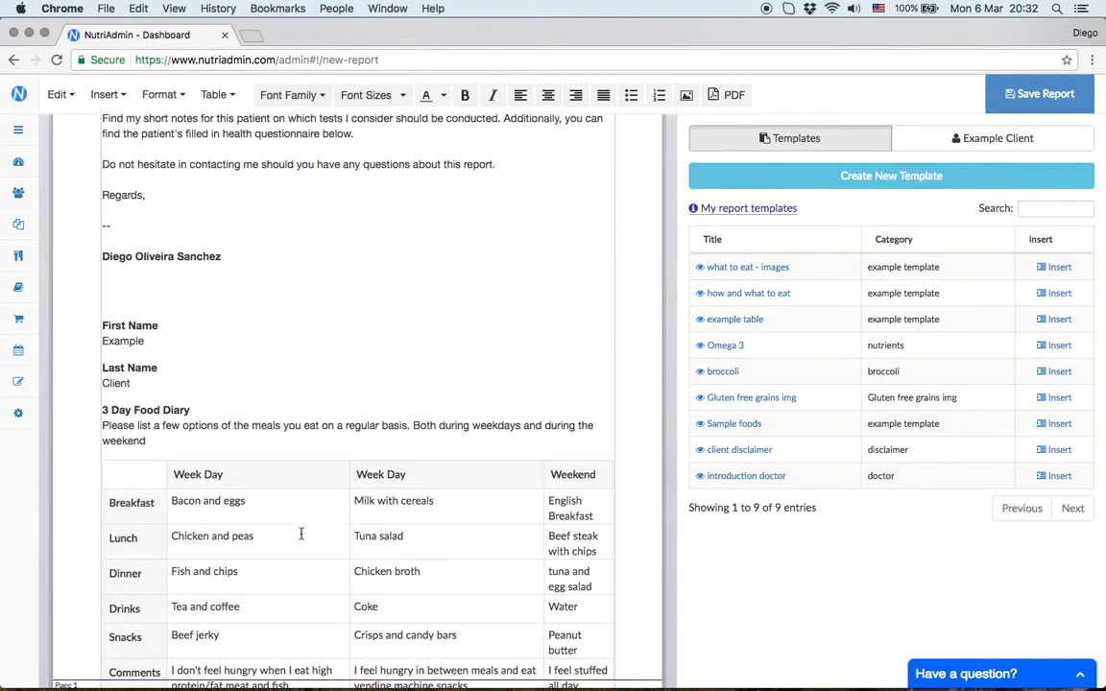
left_click(222, 367)
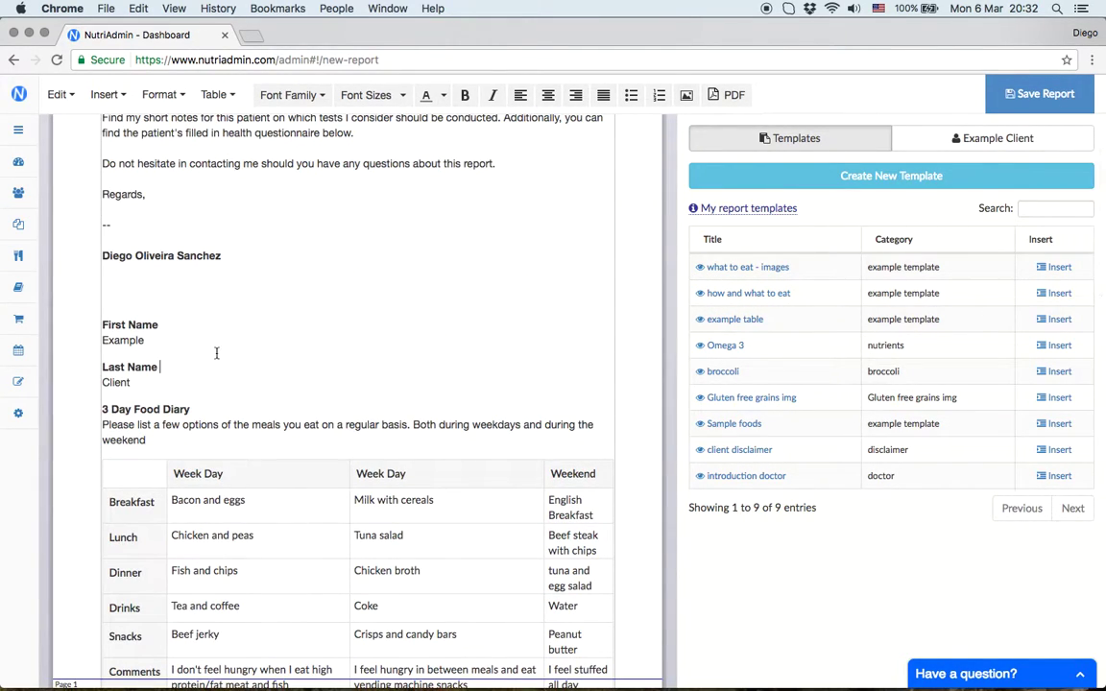
scroll(231, 361, "up", 5)
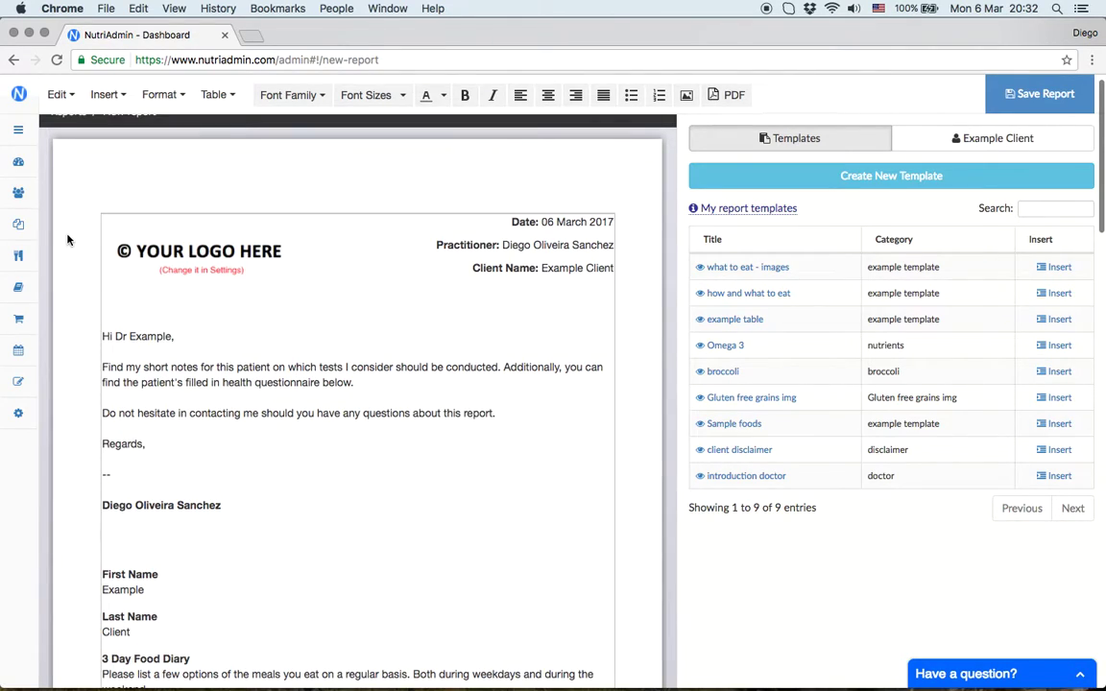
scroll(69, 239, "up", 2)
Start a new report from the Reports list for Example Client
left_click(20, 242)
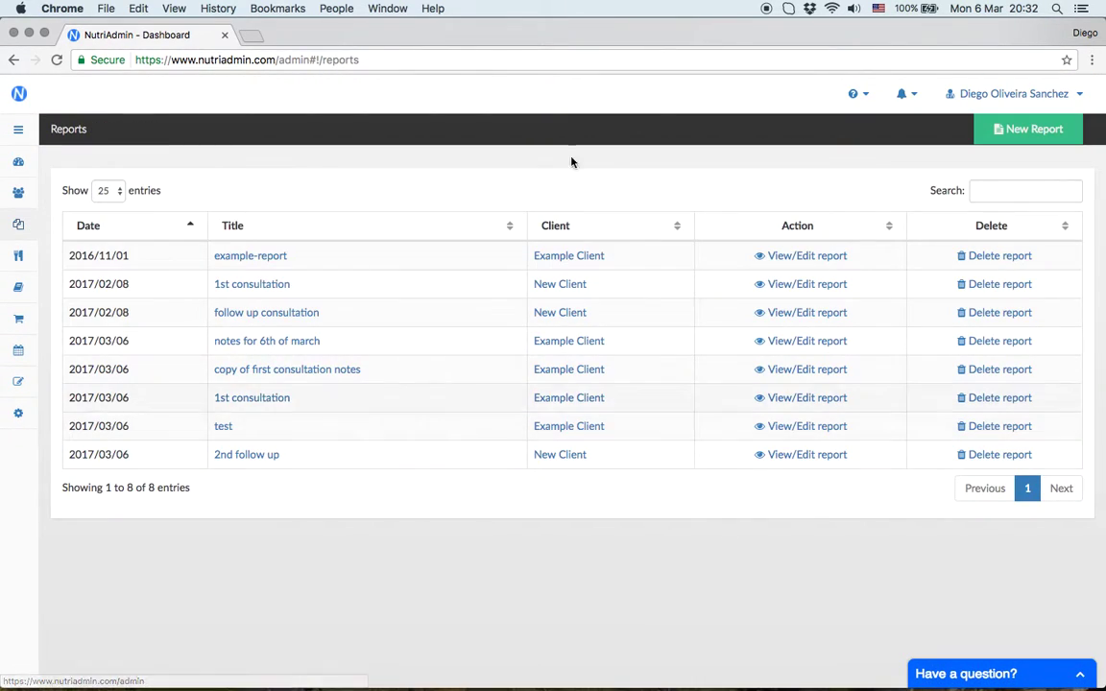
left_click(1003, 147)
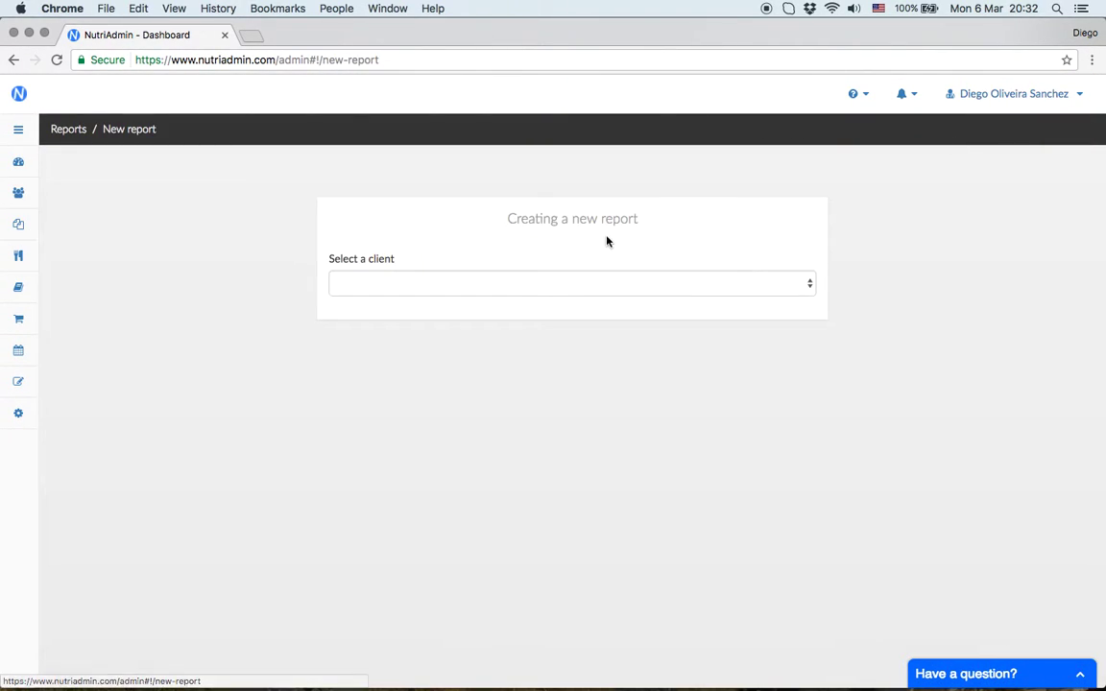
left_click(530, 283)
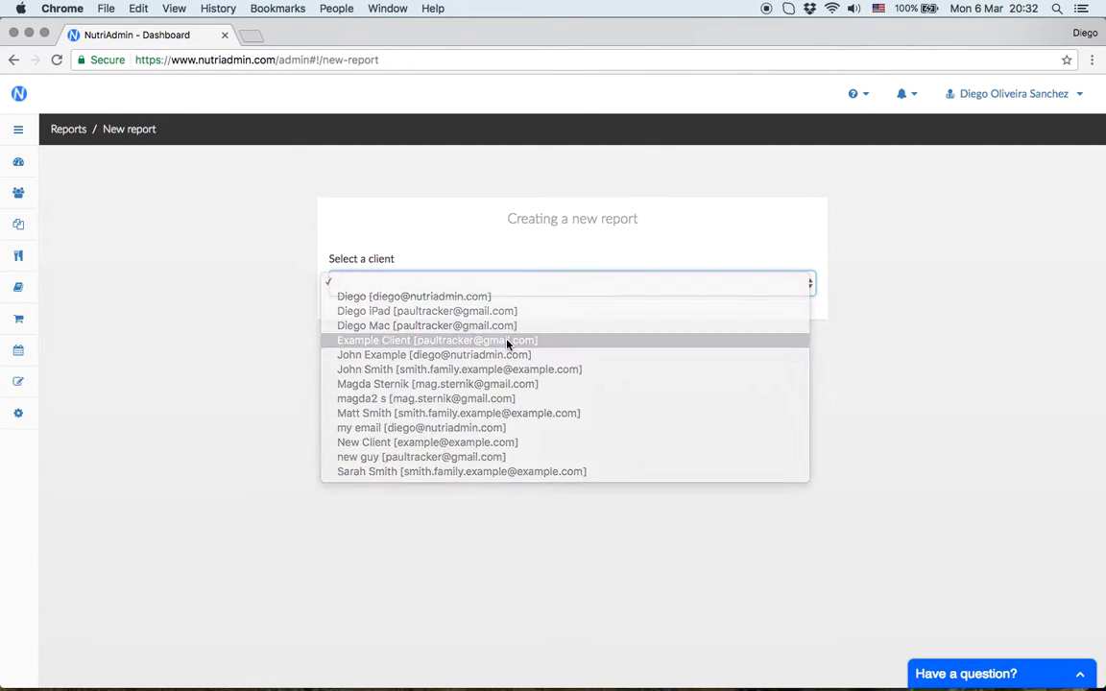
left_click(454, 341)
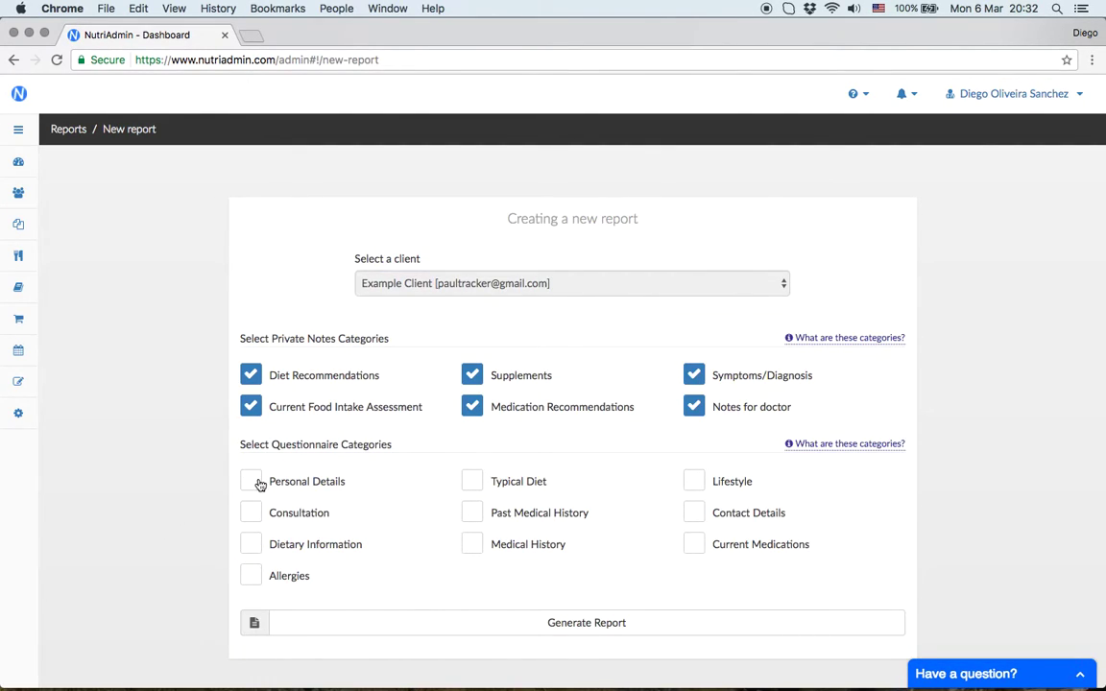
Tick all ten questionnaire categories, including Contact Details and Current Medications
left_click(248, 478)
left_click(250, 513)
left_click(250, 545)
left_click(255, 574)
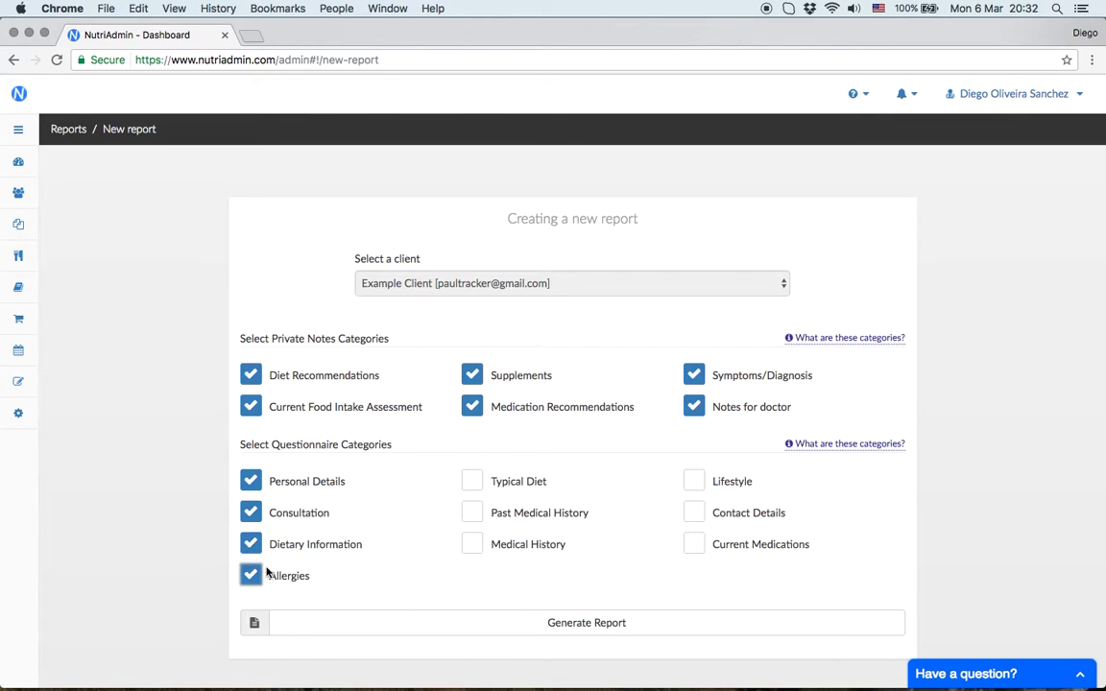
left_click(471, 485)
left_click(471, 513)
left_click(471, 544)
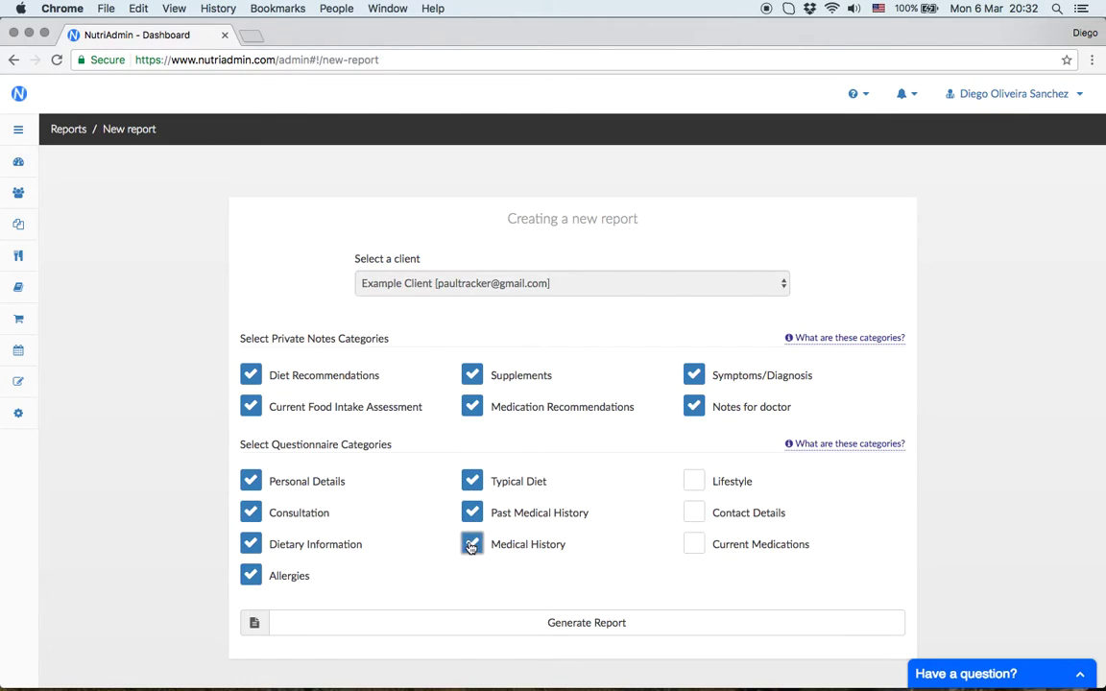
left_click(694, 483)
left_click(695, 514)
left_click(694, 545)
Generate the report and scroll through its questionnaire answers and food diary
left_click(614, 623)
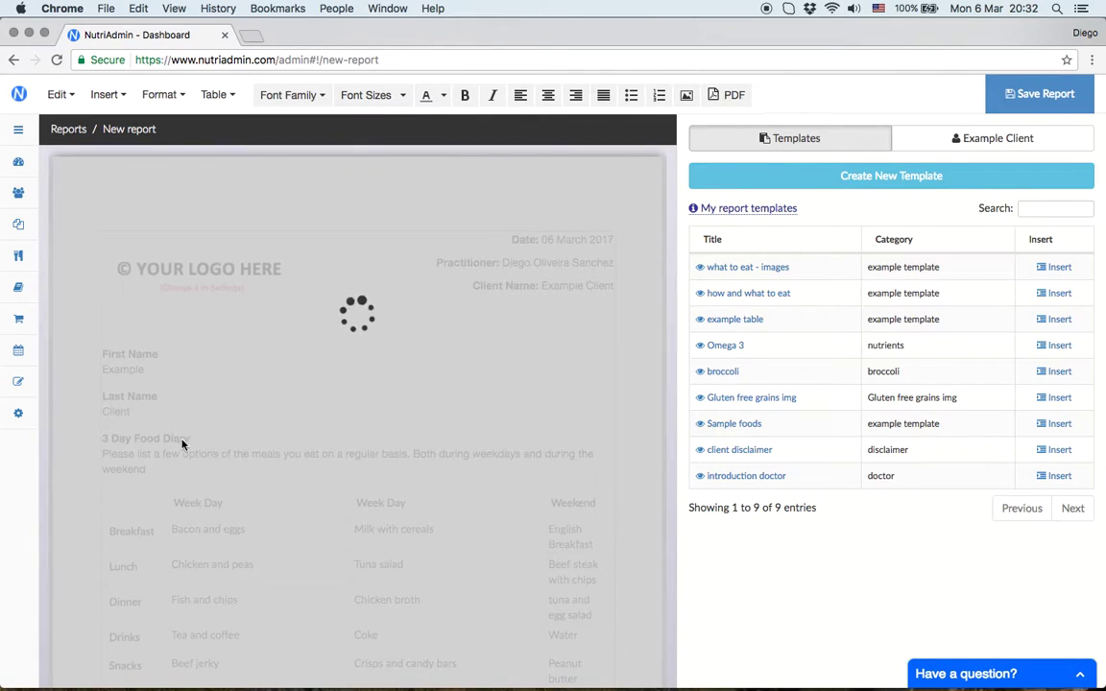
scroll(77, 564, "down", 10)
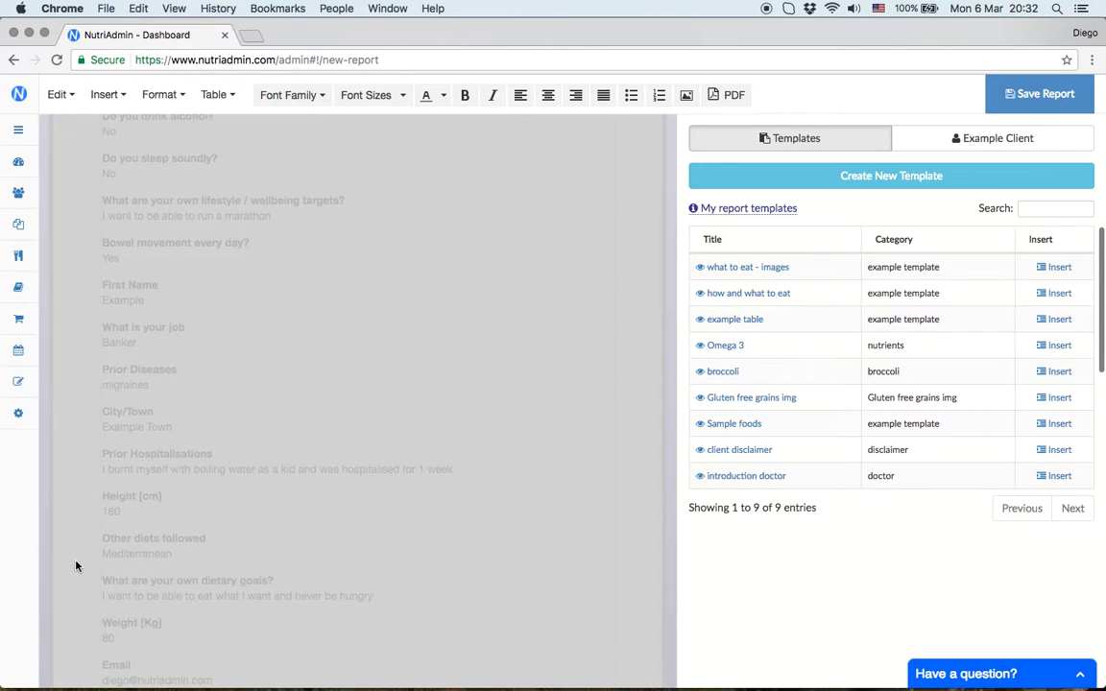
scroll(76, 566, "down", 10)
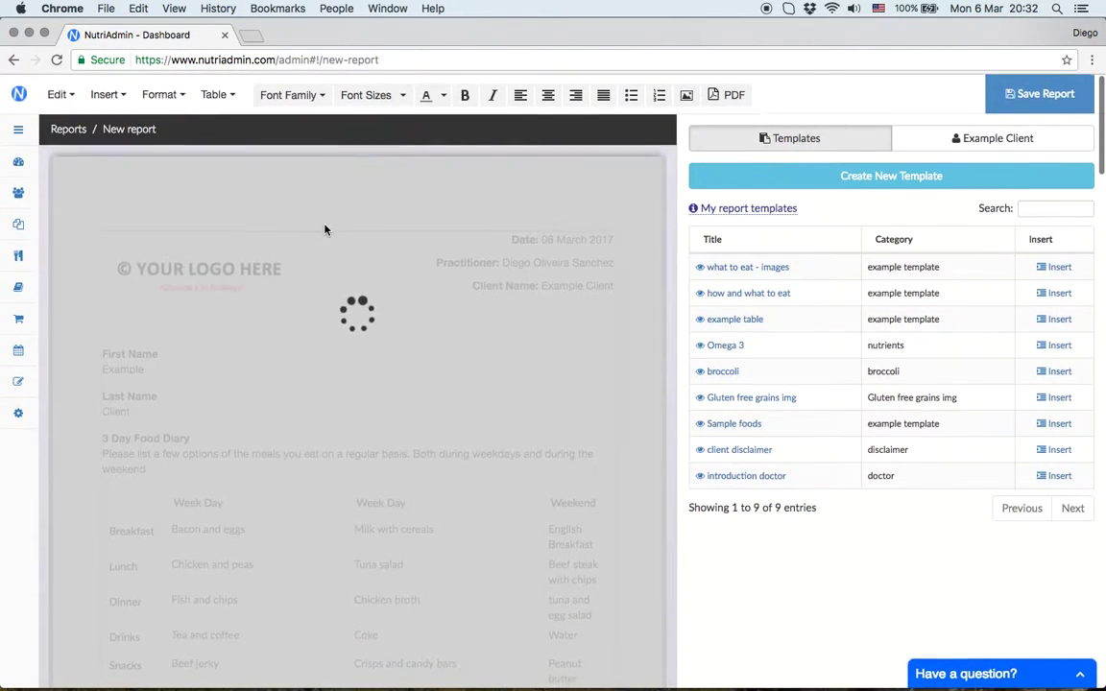
scroll(461, 432, "down", 3)
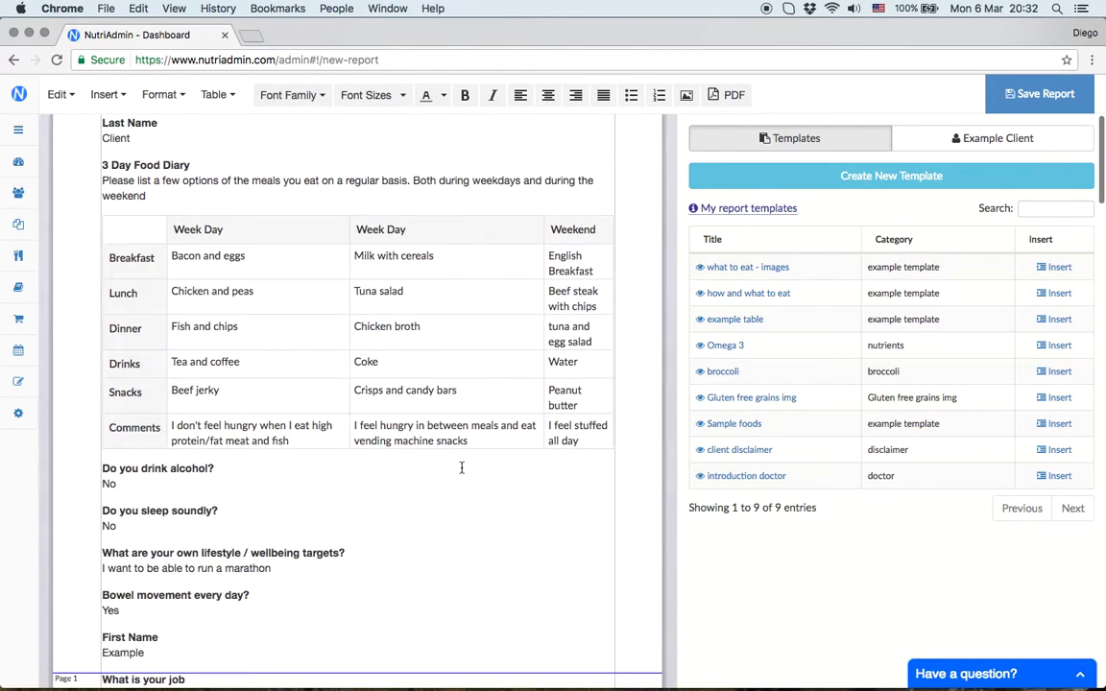
scroll(488, 523, "up", 3)
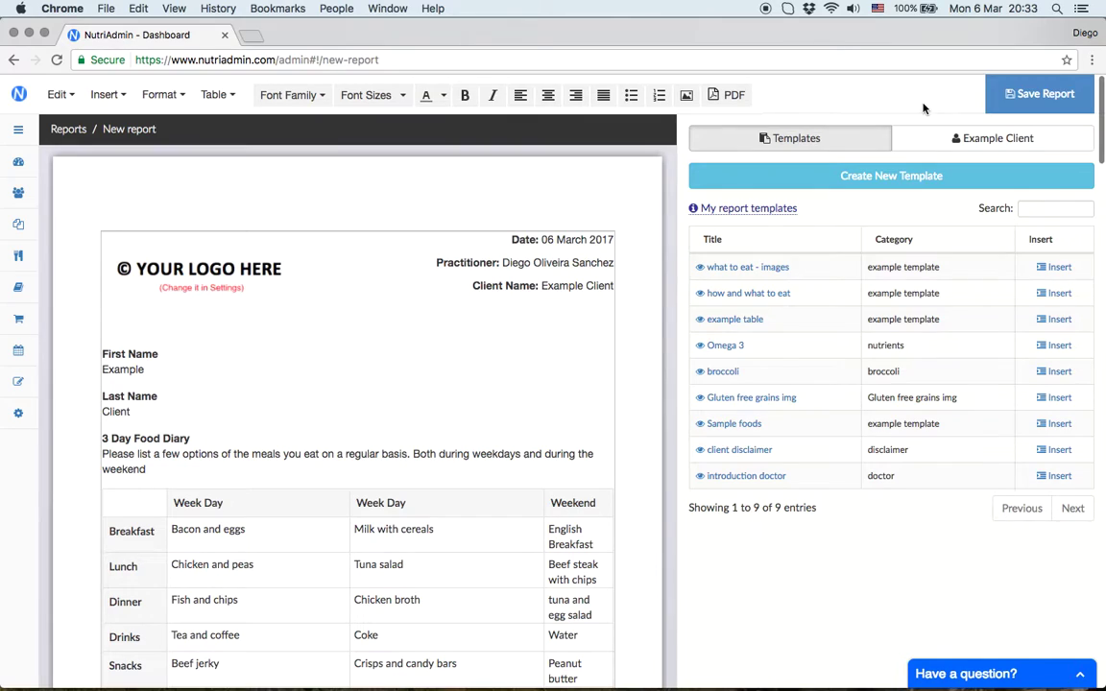
Save the report titled 'all data' and return to the Reports list
left_click(1010, 95)
left_click(1025, 161)
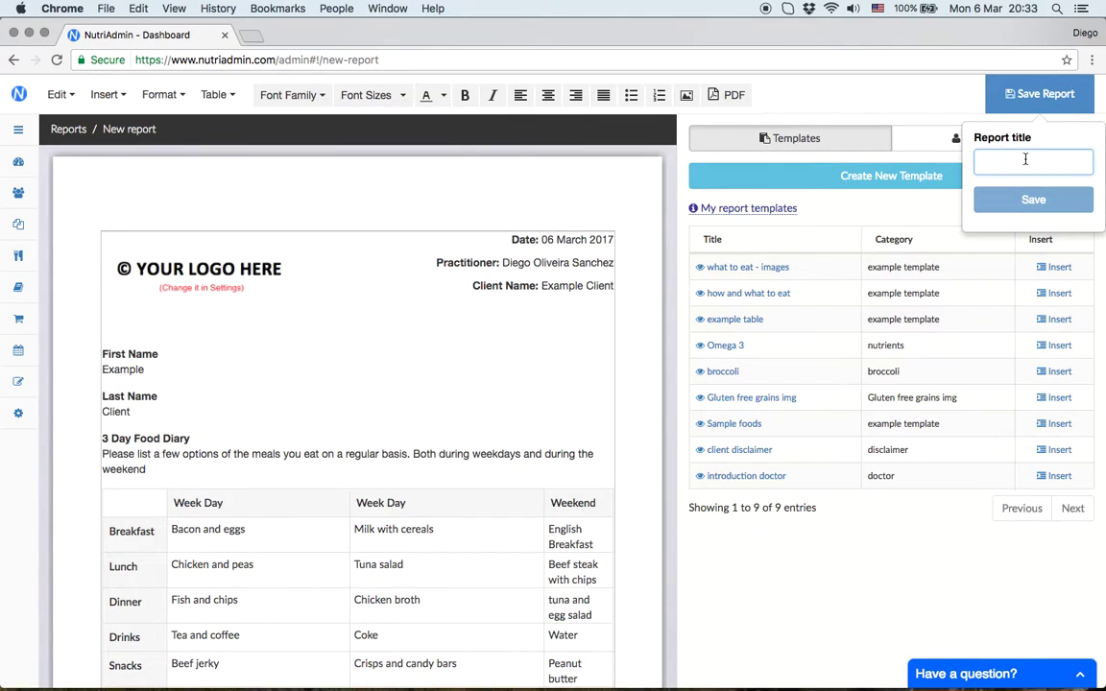
type("co")
key("BackSpace")
key("BackSpace")
type("all data")
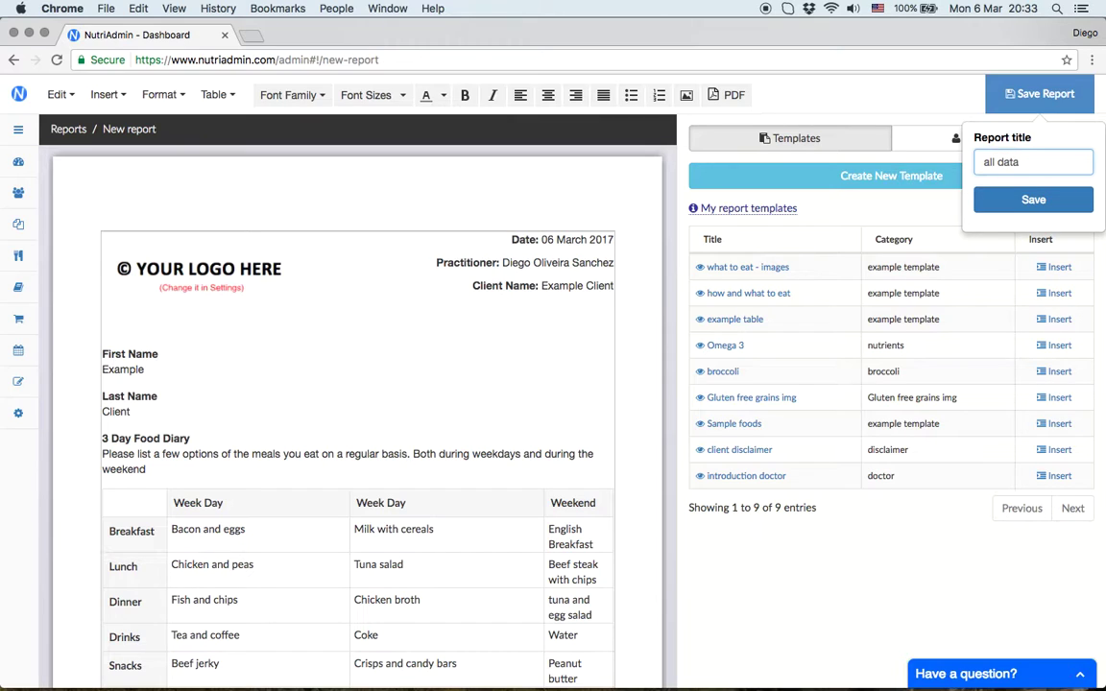
left_click(1017, 202)
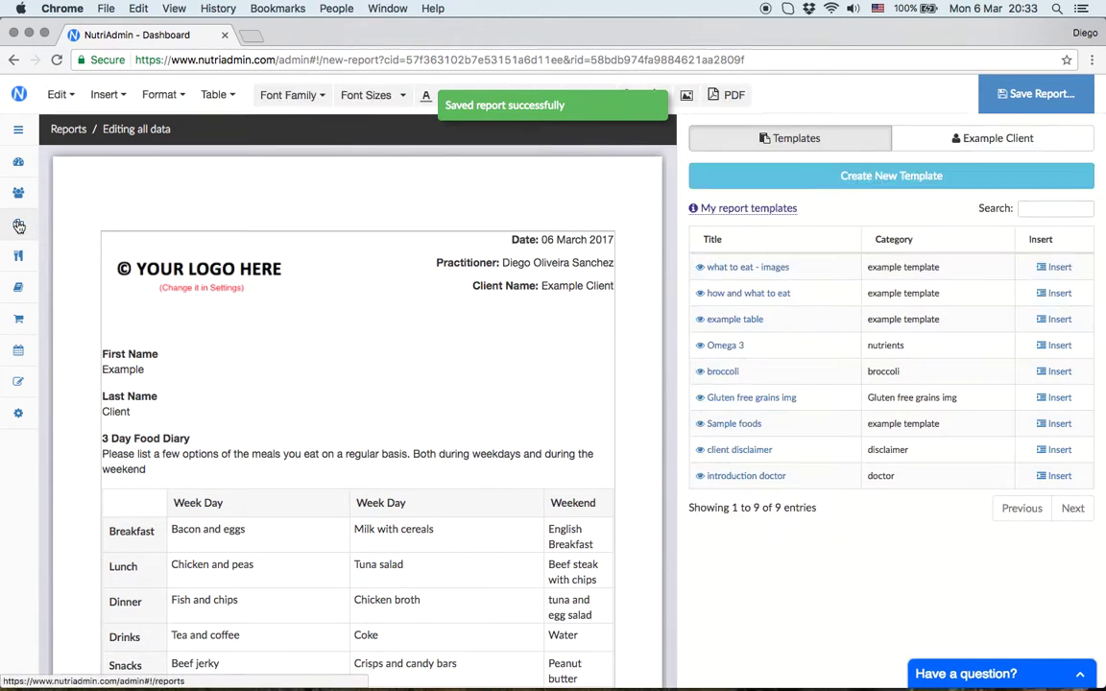
left_click(18, 224)
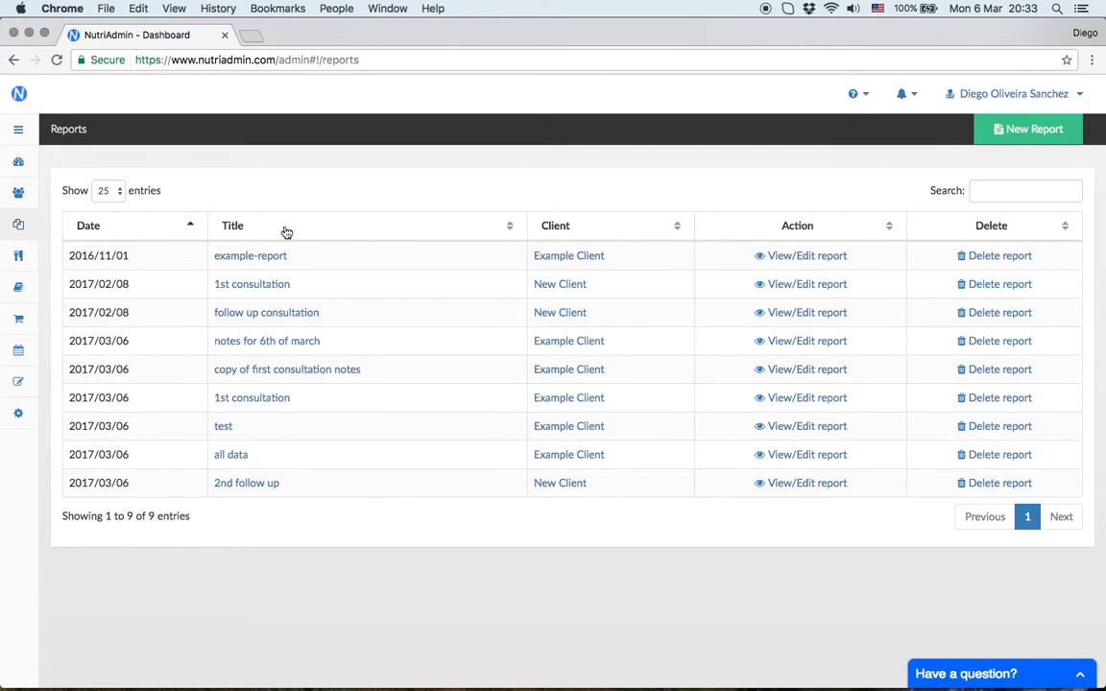
Open New Client and list its 1st consultation, follow up and 2nd follow up reports
left_click(565, 290)
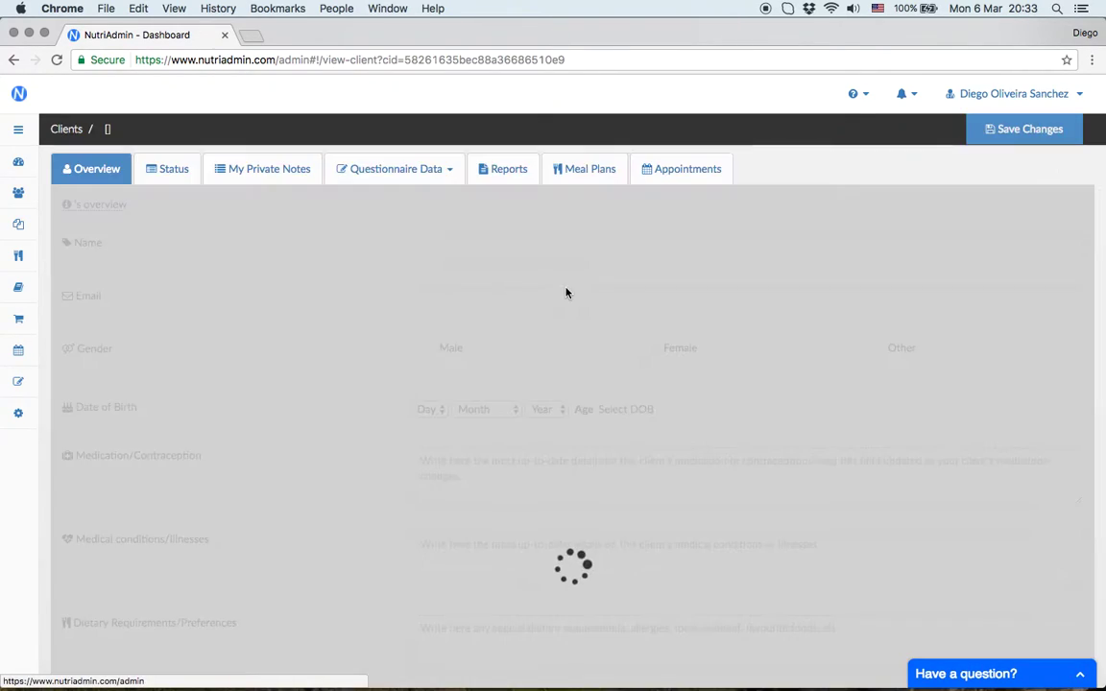
left_click(494, 170)
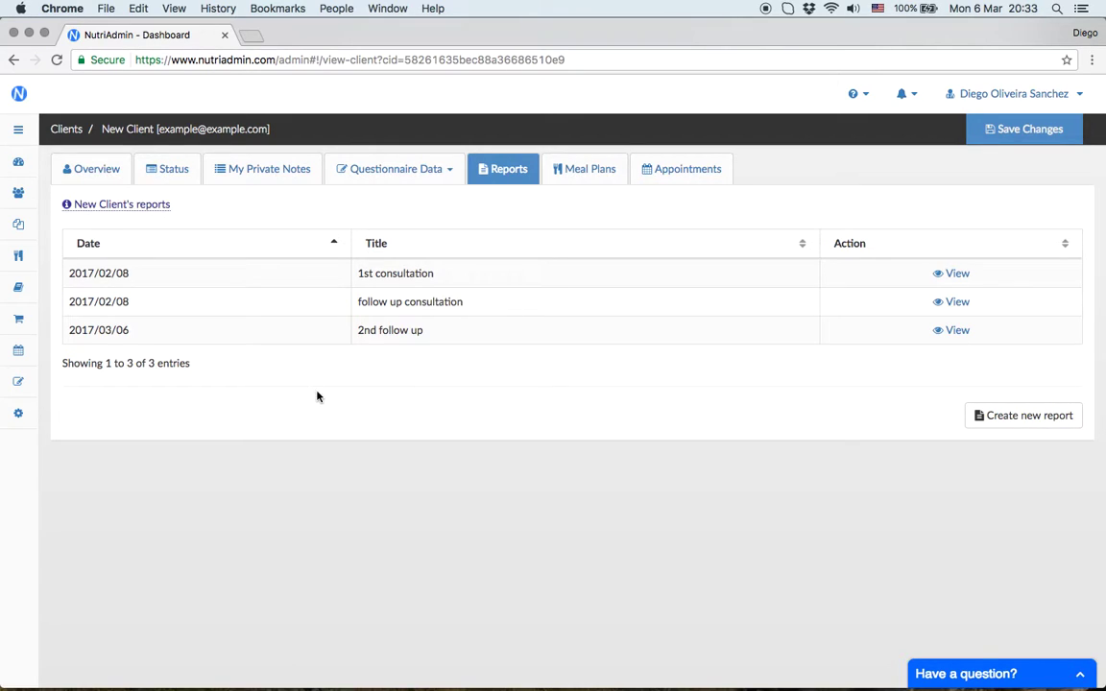
Go back to the Dashboard, now listing 13 clients, 9 reports, 12 meal plans and 4 recipes
left_click(22, 165)
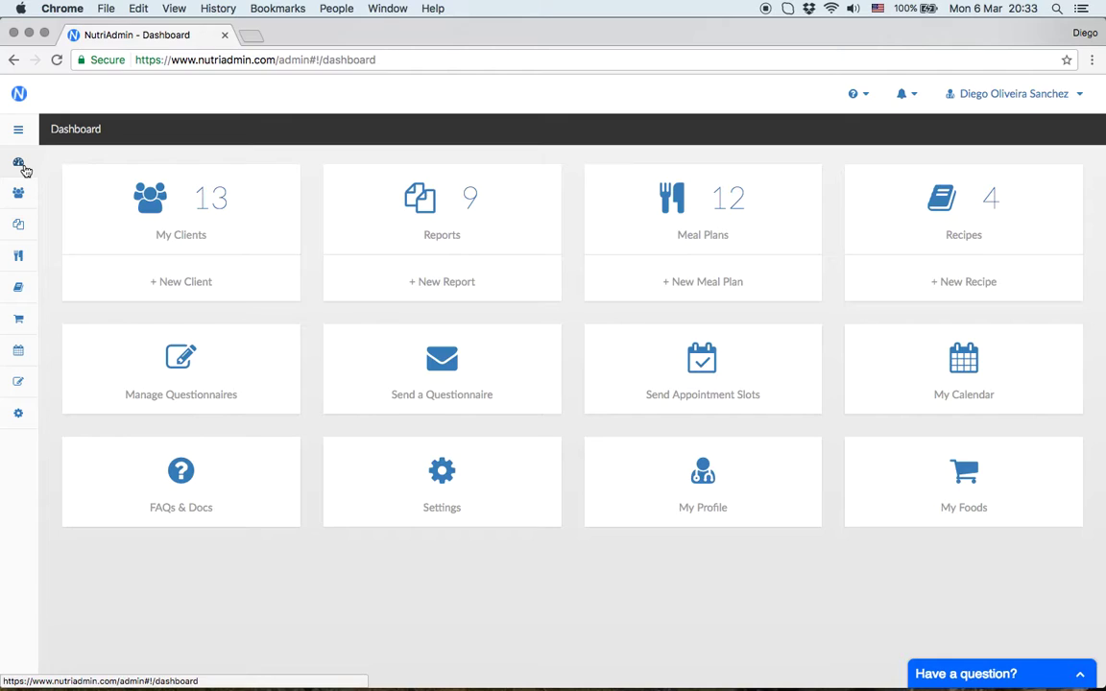